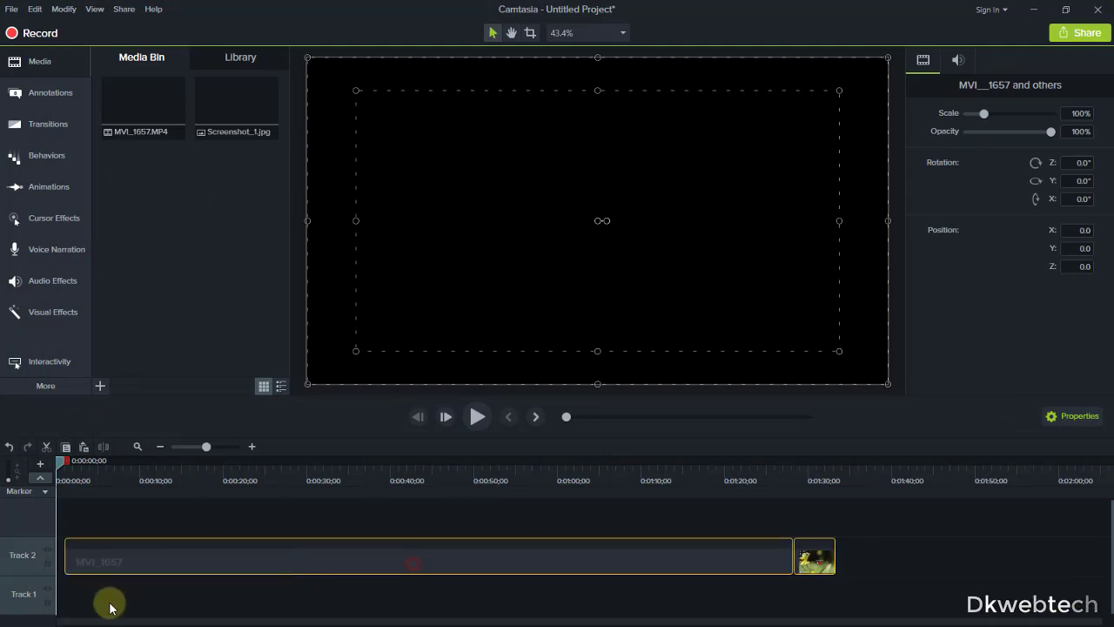
# Step: Cut the opening few seconds and the section from about 0:00:52;27 to 0:01:25;06 out of the MVI_1657 video
pyautogui.moveTo(63, 460); pyautogui.dragTo(94, 466)
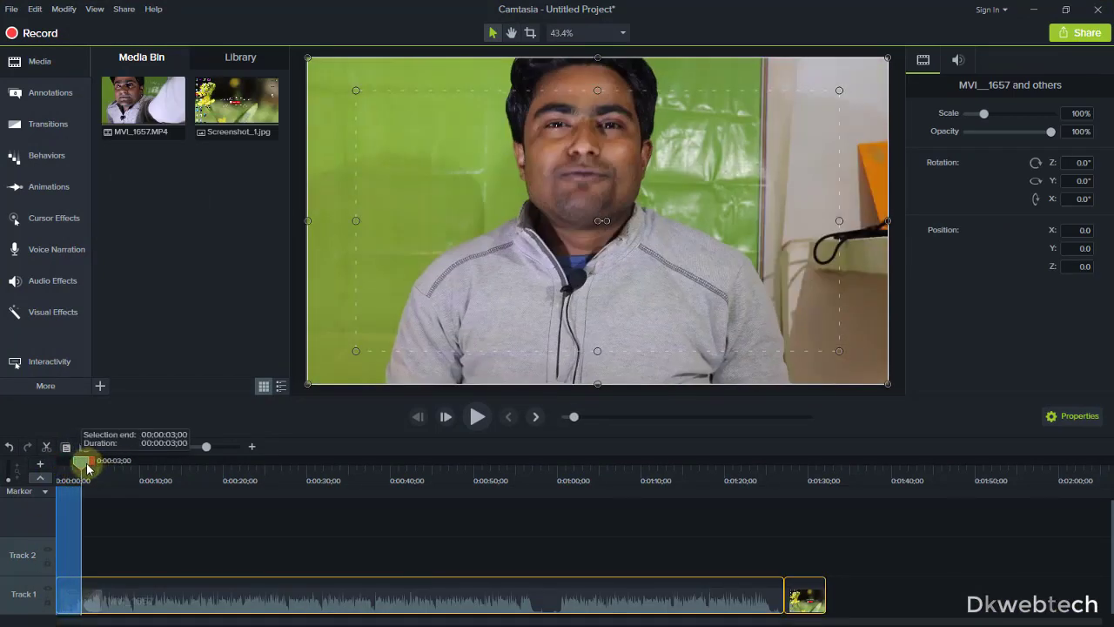
pyautogui.hotkey('ctrl', 'x')
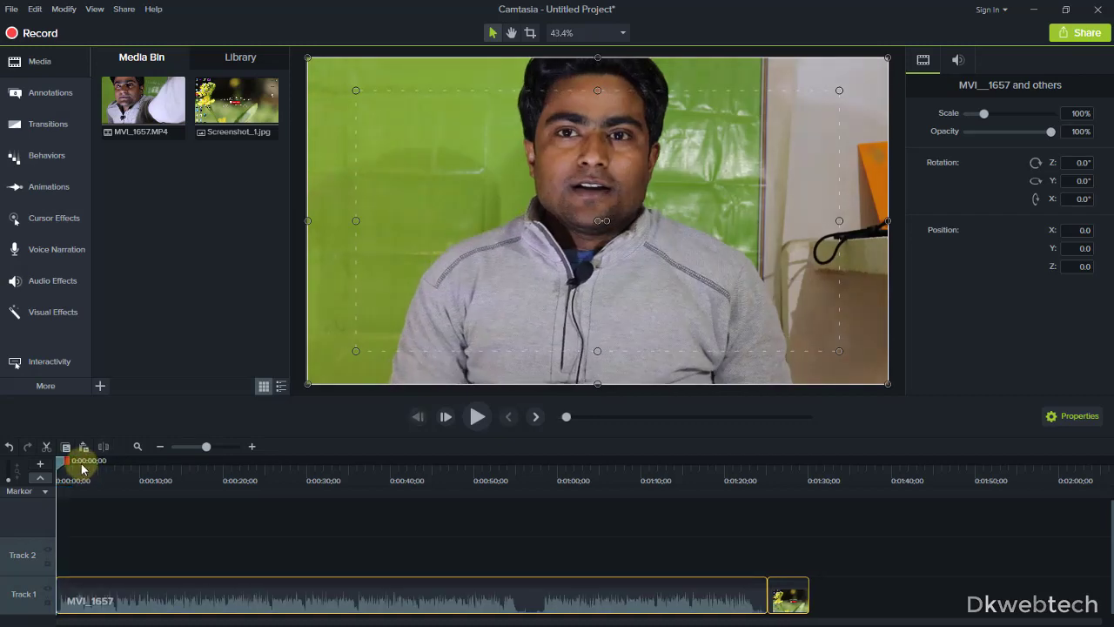
pyautogui.moveTo(65, 466); pyautogui.dragTo(773, 520)
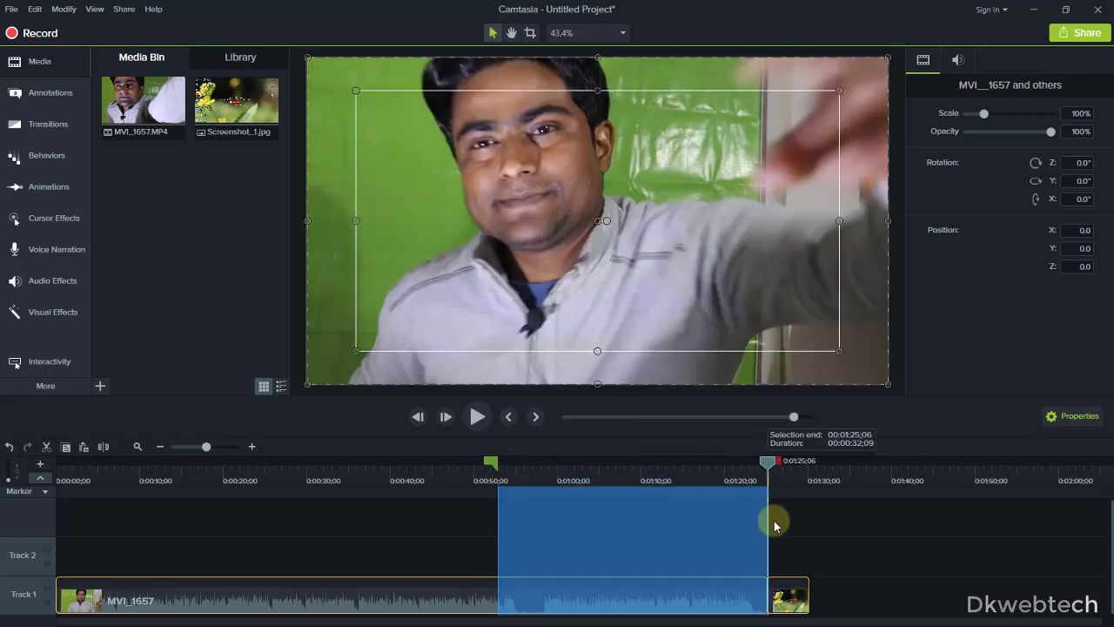
pyautogui.hotkey('ctrl', 'x')
pyautogui.click(613, 587)
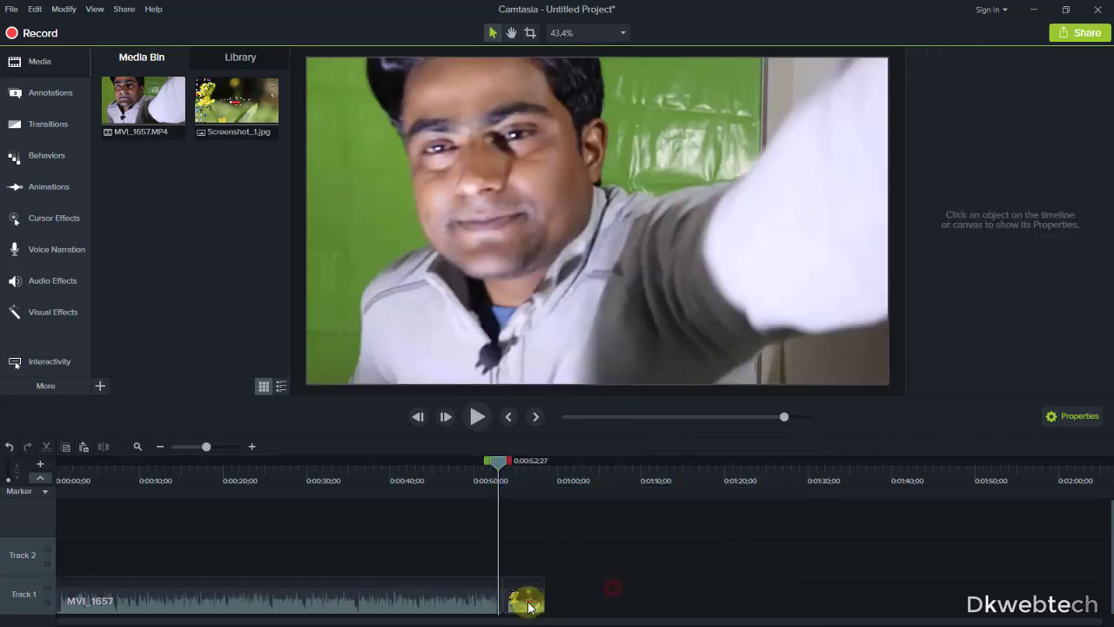
# Step: Move the screenshot image clear of the video on Track 1 and trim the video's end to 0:00:52;00
pyautogui.moveTo(528, 606); pyautogui.dragTo(612, 604)
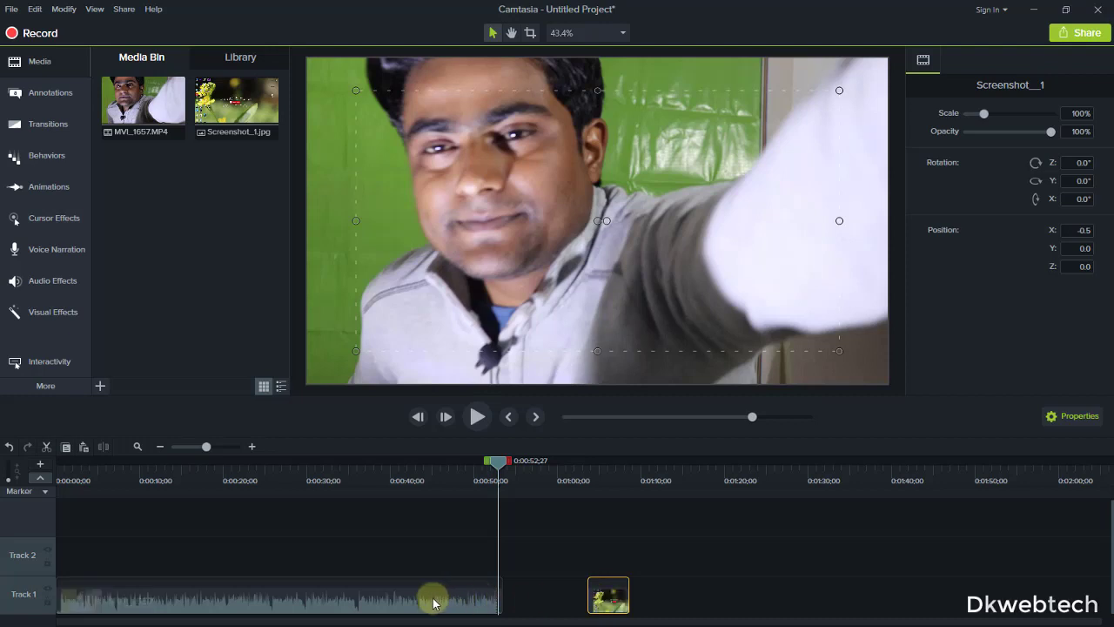
pyautogui.click(433, 599)
pyautogui.moveTo(498, 474); pyautogui.dragTo(534, 461)
pyautogui.hotkey('ctrl', 'x')
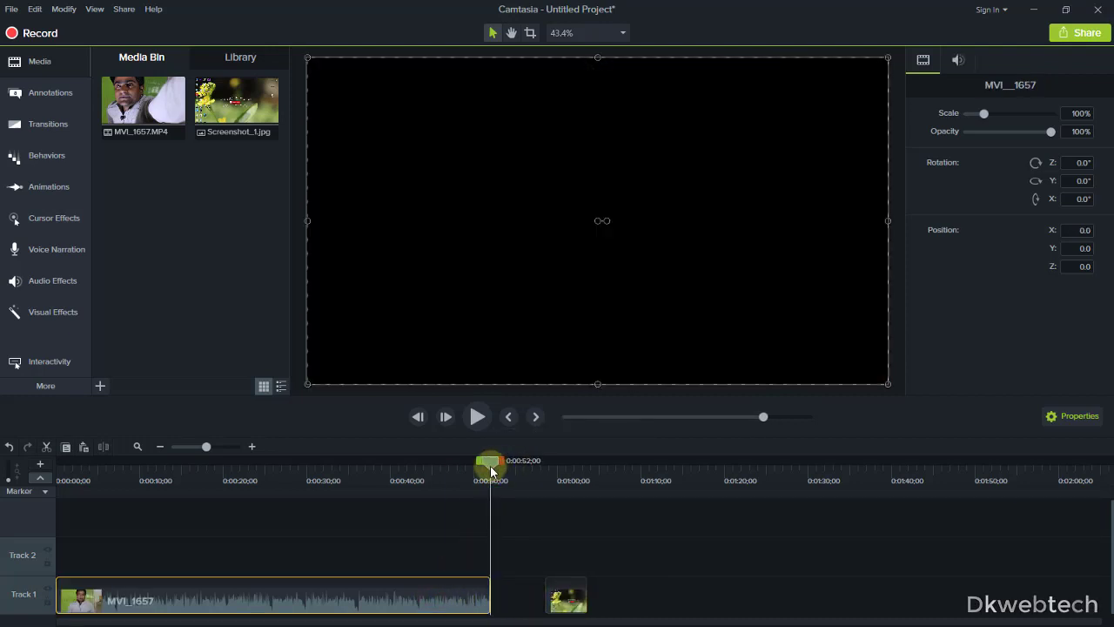
# Step: Split the MVI_1657 clip on Track 1 at 0:00:07;05
pyautogui.click(155, 470)
pyautogui.click(119, 518)
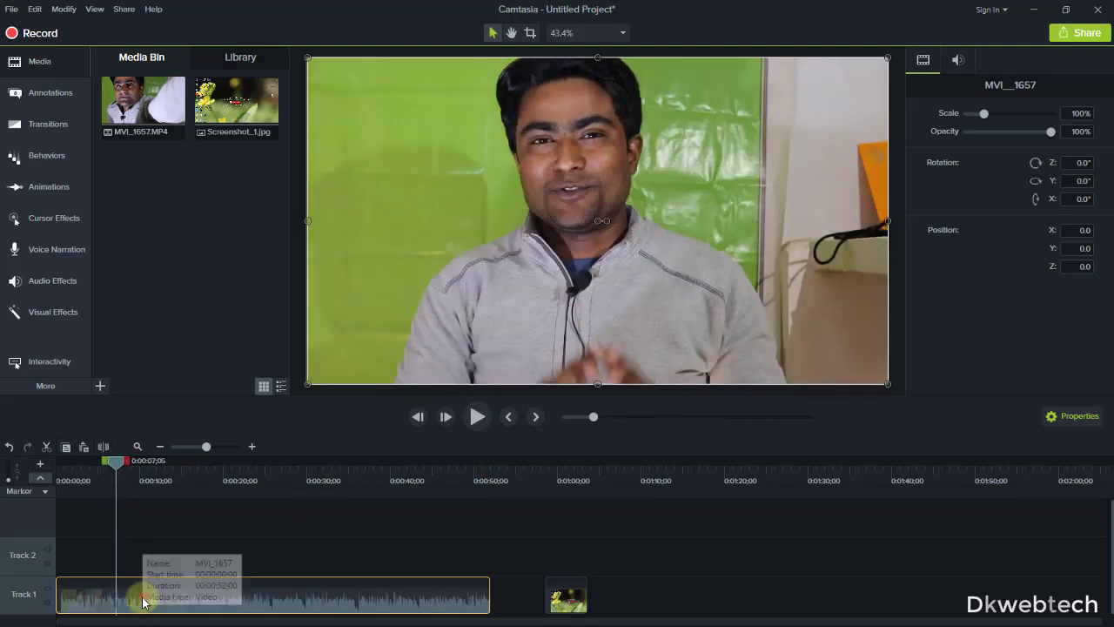
pyautogui.click(141, 597)
pyautogui.click(108, 446)
pyautogui.click(115, 501)
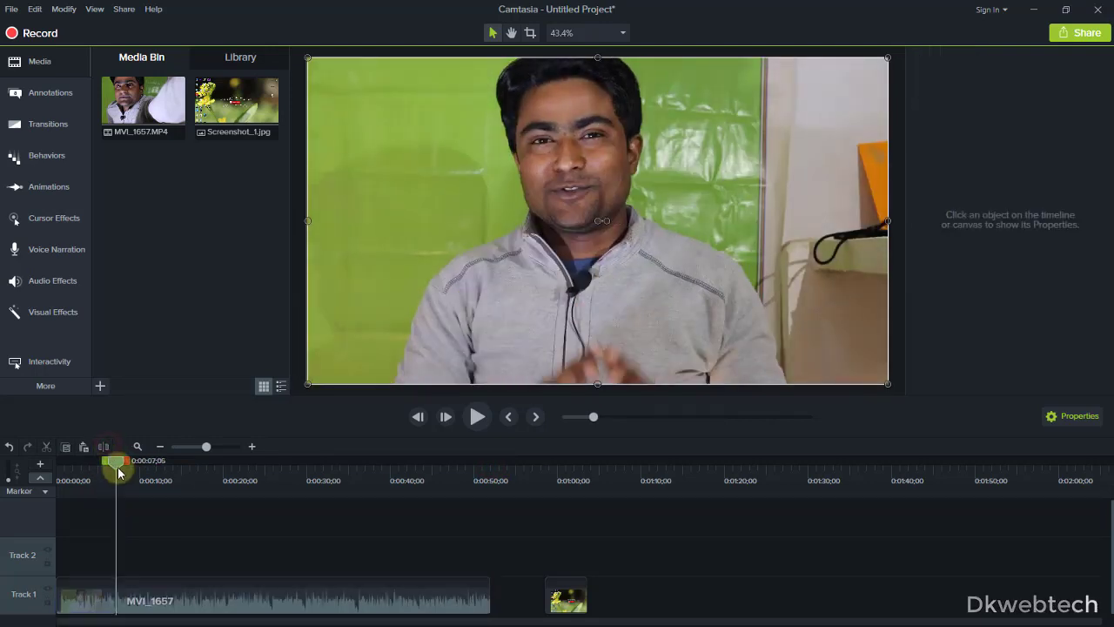
# Step: Split the remaining longer MVI_1657 segment at 0:00:13;28 to isolate a short middle segment
pyautogui.moveTo(116, 463); pyautogui.dragTo(196, 476)
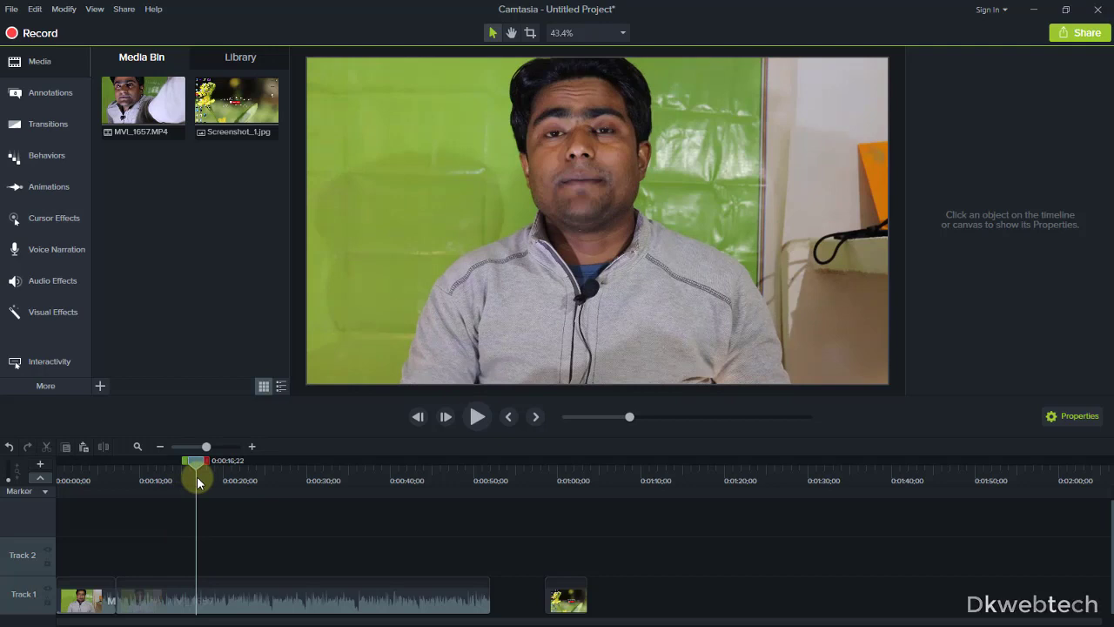
pyautogui.moveTo(197, 476); pyautogui.dragTo(173, 484)
pyautogui.click(192, 609)
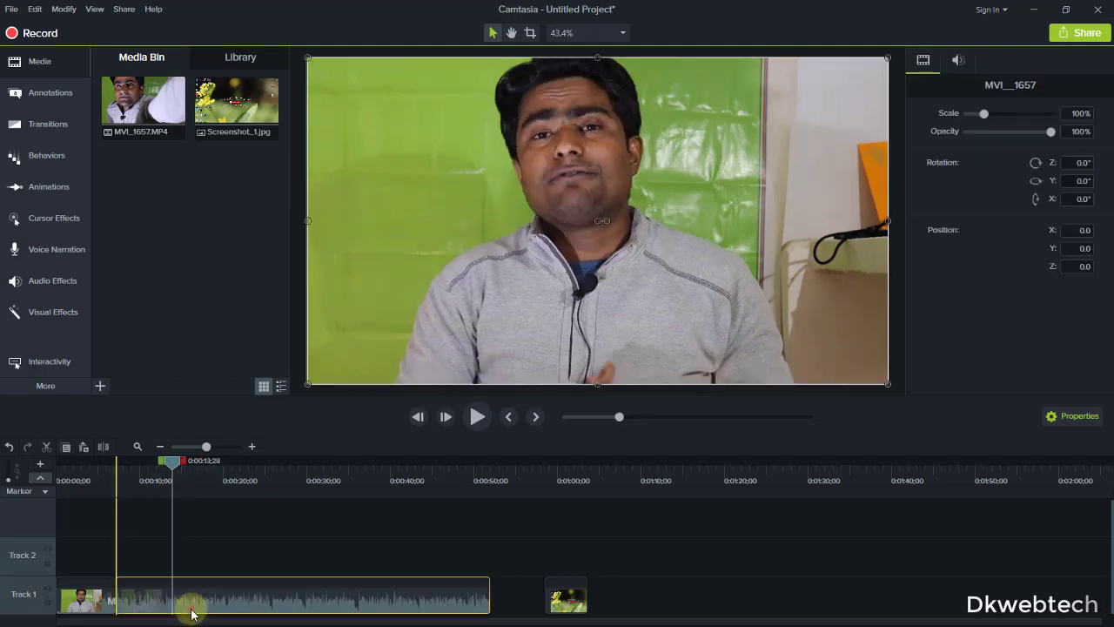
pyautogui.click(101, 449)
pyautogui.click(147, 549)
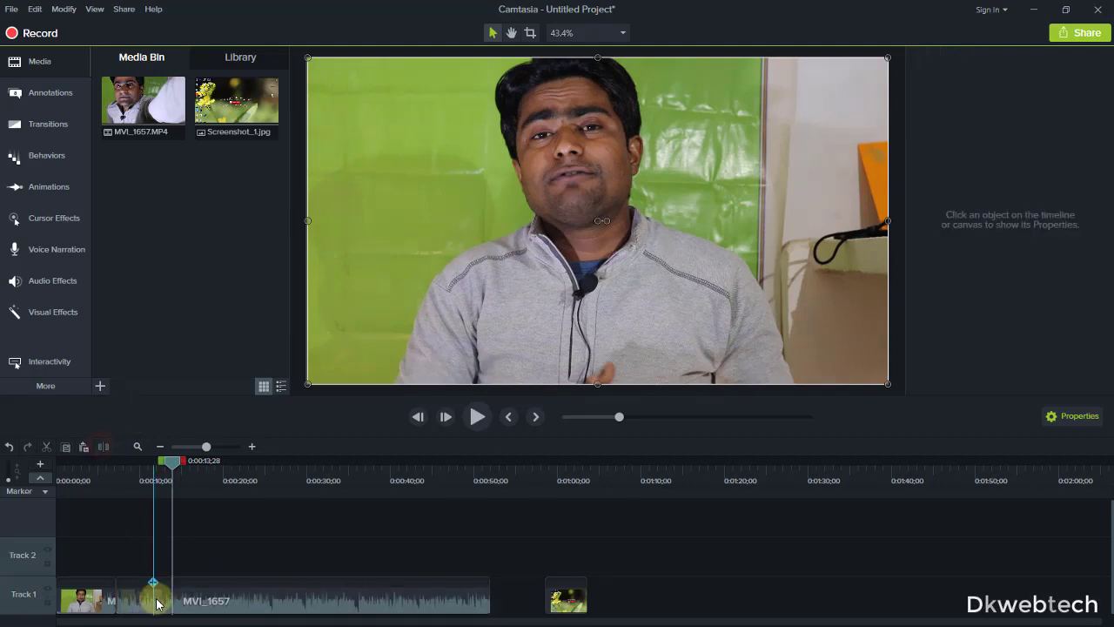
# Step: Move all video segments up to Track 2 and place the screenshot on Track 1, lengthened to span the middle segment
pyautogui.click(145, 601)
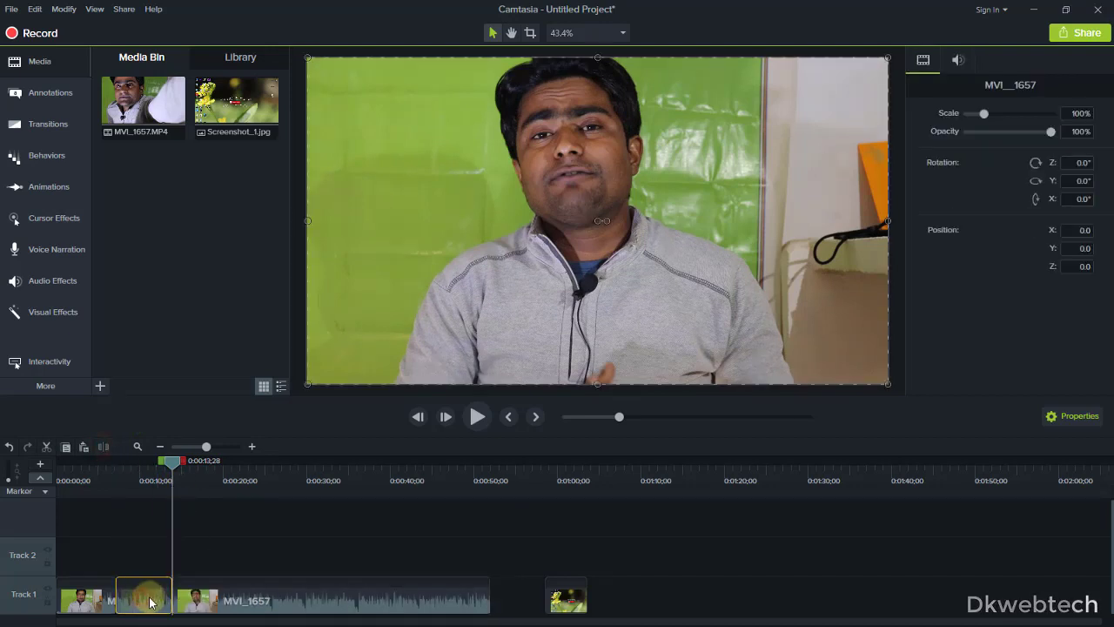
pyautogui.moveTo(522, 578); pyautogui.dragTo(57, 605)
pyautogui.moveTo(260, 586); pyautogui.dragTo(254, 569)
pyautogui.moveTo(567, 600); pyautogui.dragTo(188, 598)
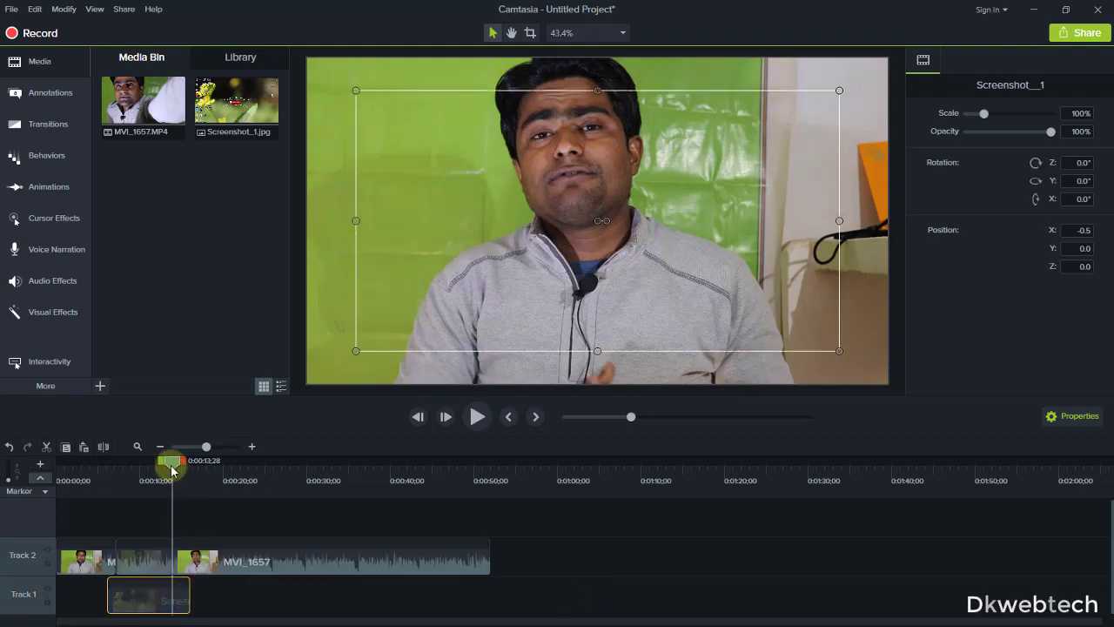
# Step: With Track 2 temporarily disabled, enlarge the screenshot to 125.3% scale so it fills the whole canvas
pyautogui.click(505, 198)
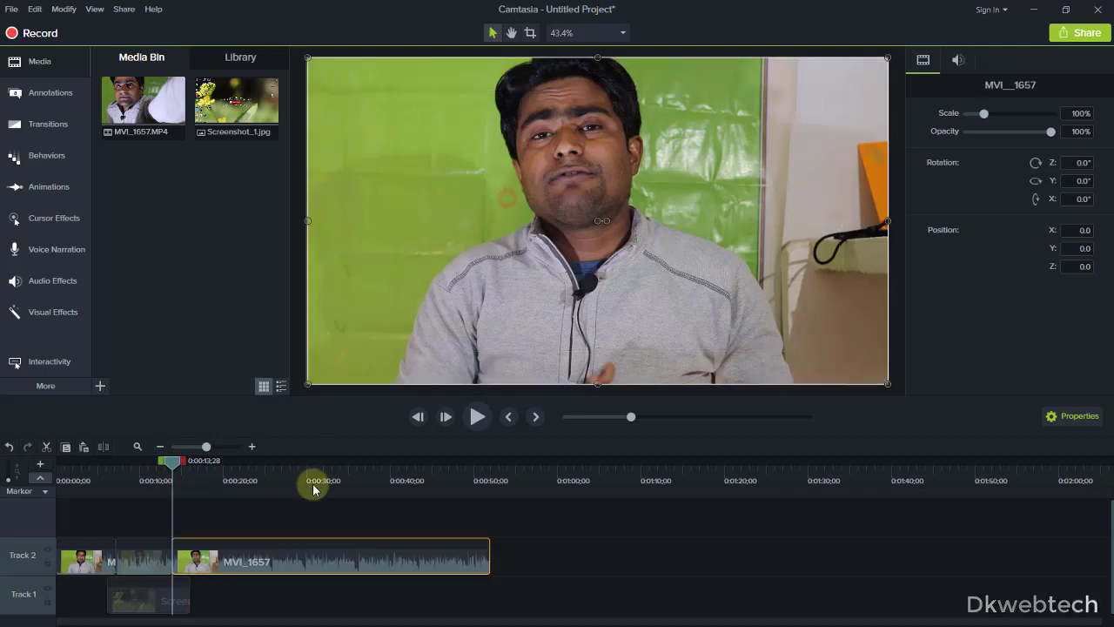
pyautogui.click(47, 551)
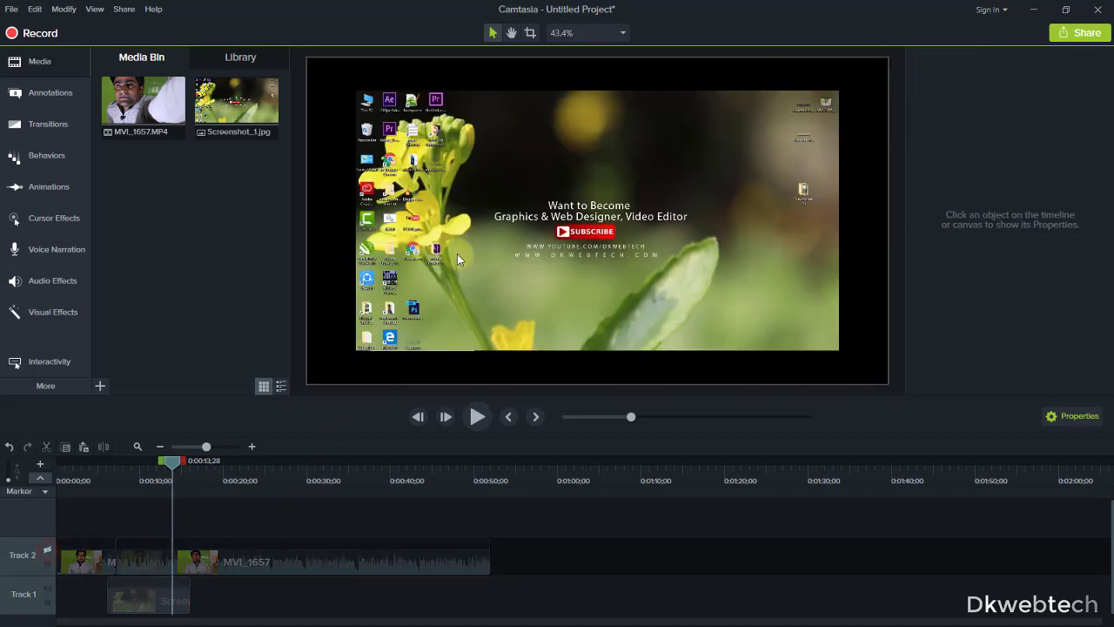
pyautogui.click(450, 231)
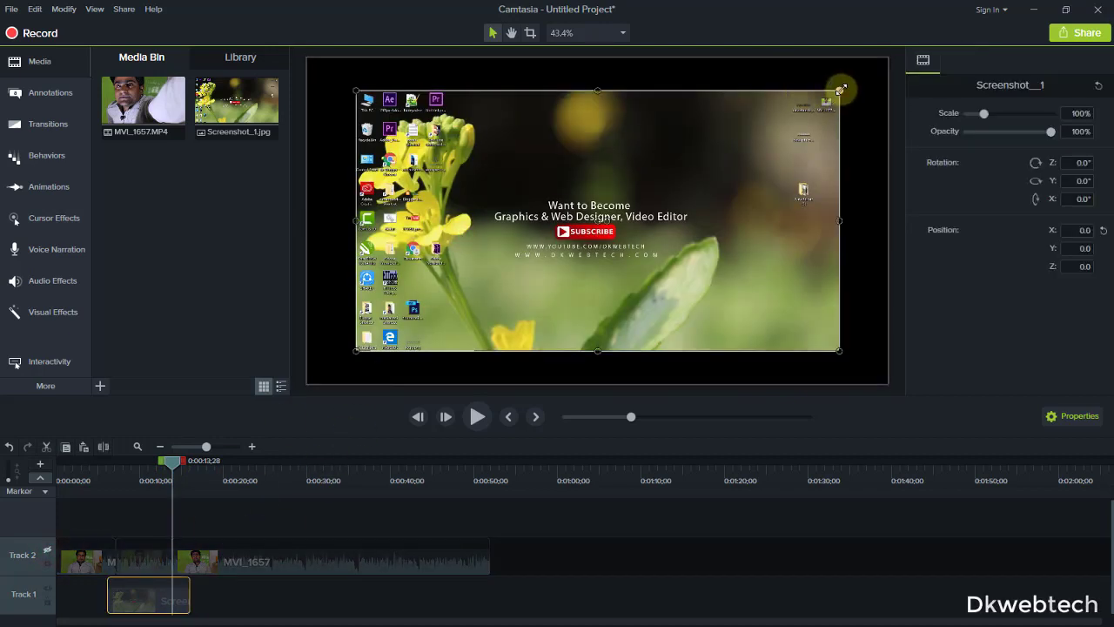
pyautogui.moveTo(840, 89); pyautogui.dragTo(875, 59)
pyautogui.moveTo(813, 105); pyautogui.dragTo(773, 105)
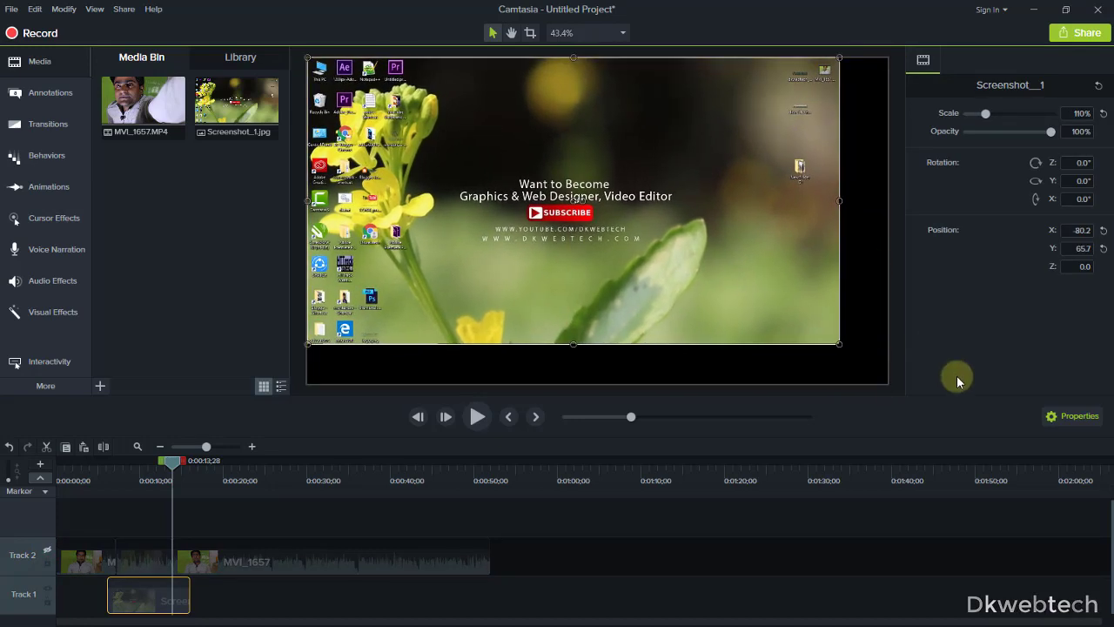
pyautogui.moveTo(838, 347); pyautogui.dragTo(884, 371)
pyautogui.moveTo(598, 372); pyautogui.dragTo(597, 384)
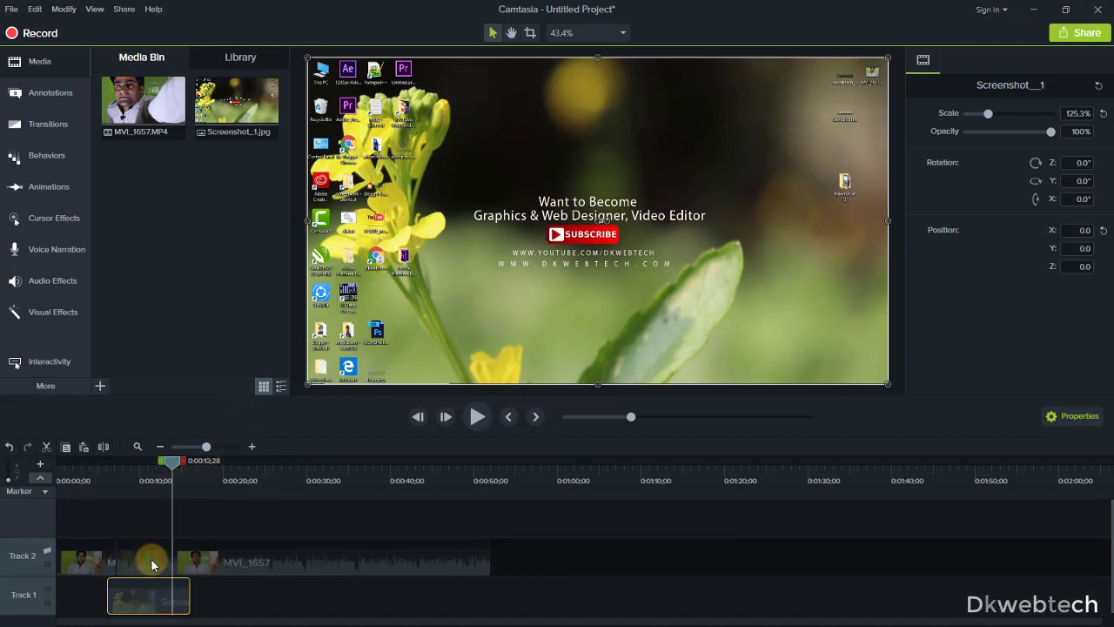
pyautogui.moveTo(153, 564); pyautogui.dragTo(56, 552)
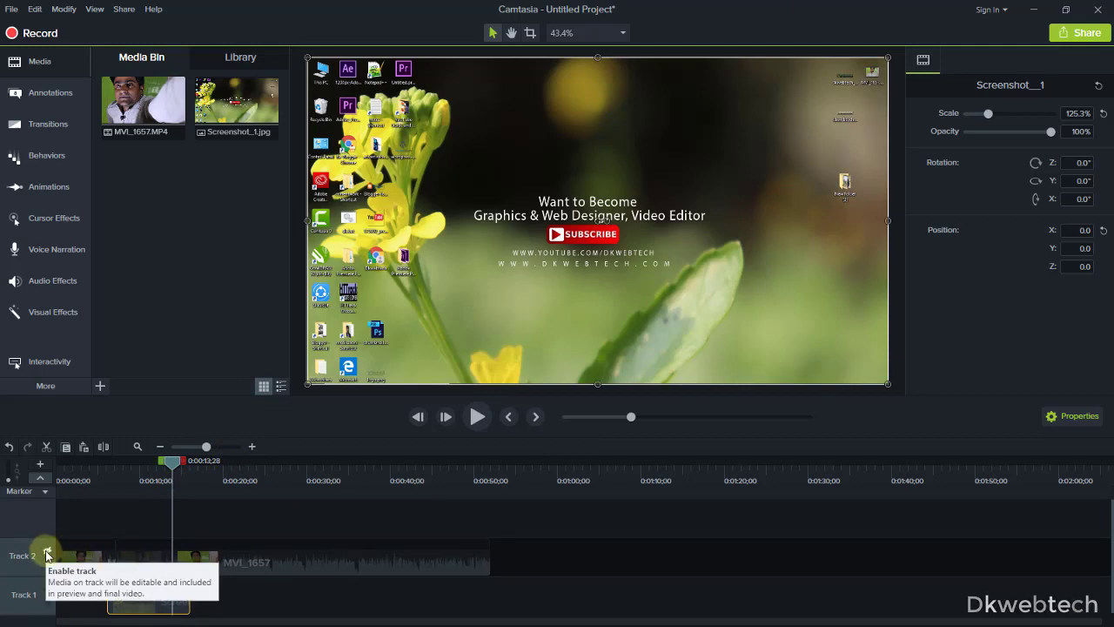
pyautogui.click(47, 555)
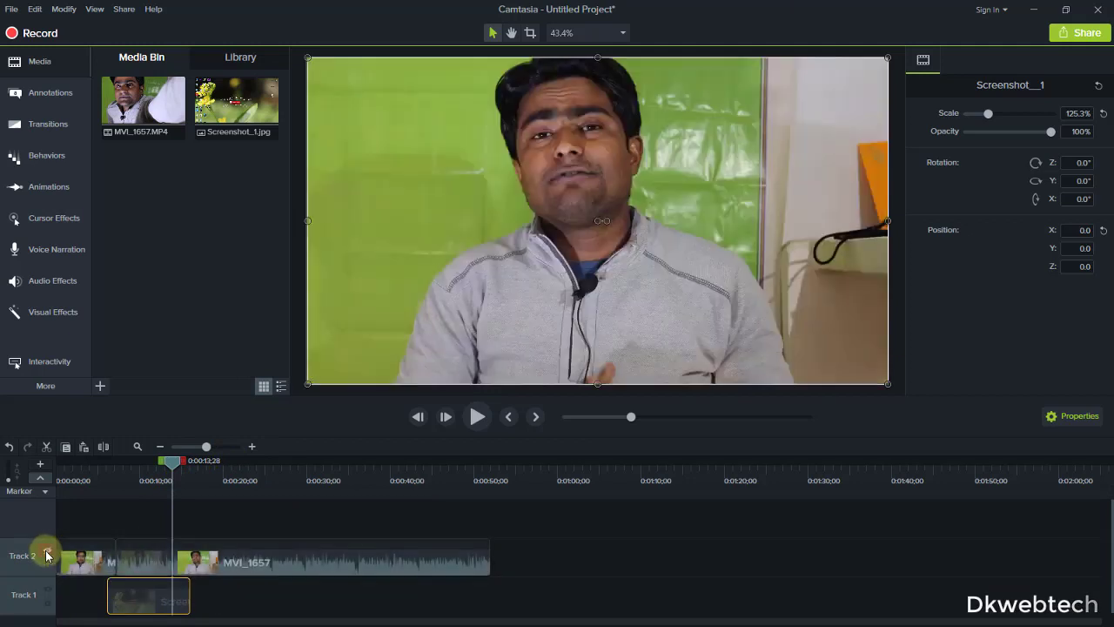
# Step: Add a Tilt Right animation near the start of the middle video segment and reset its Y rotation to 0°
pyautogui.click(139, 561)
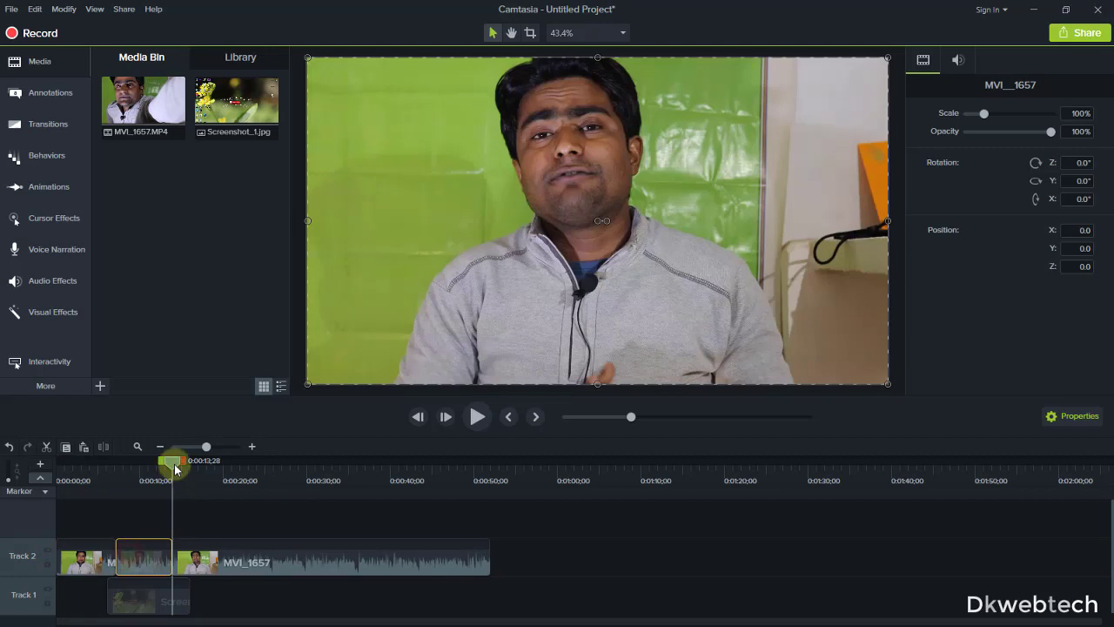
pyautogui.moveTo(136, 472); pyautogui.dragTo(133, 473)
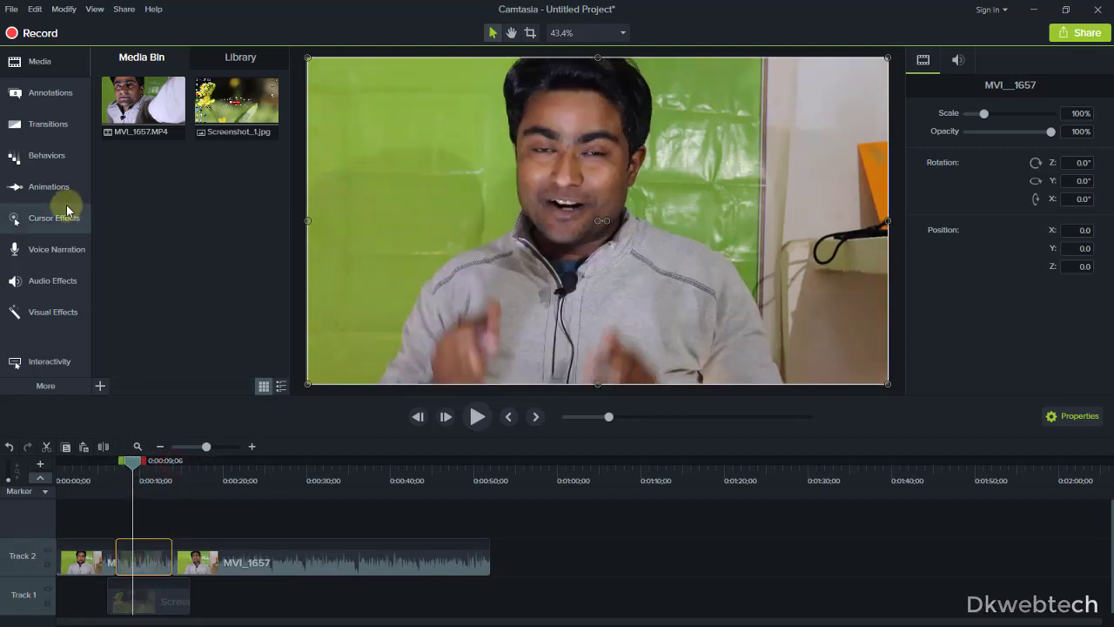
pyautogui.click(52, 186)
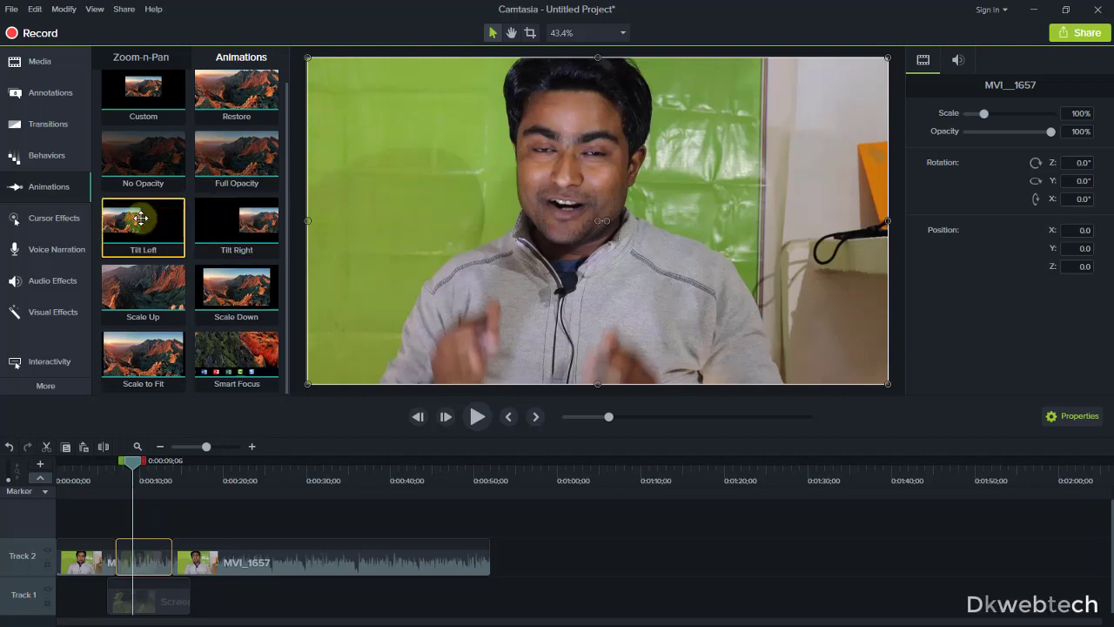
pyautogui.moveTo(237, 221); pyautogui.dragTo(137, 553)
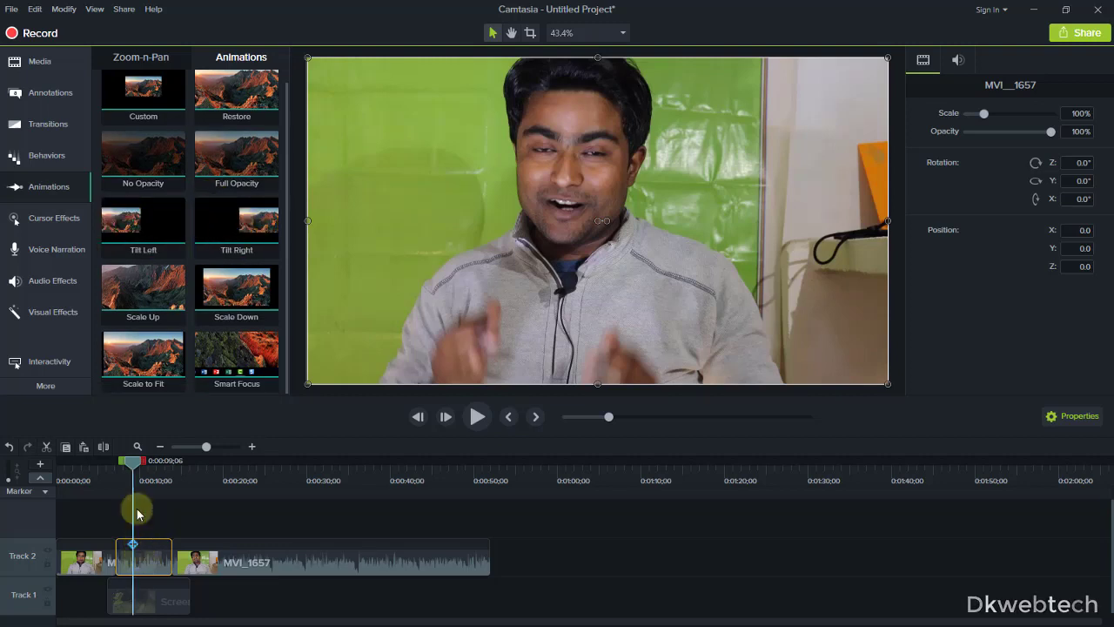
pyautogui.click(129, 467)
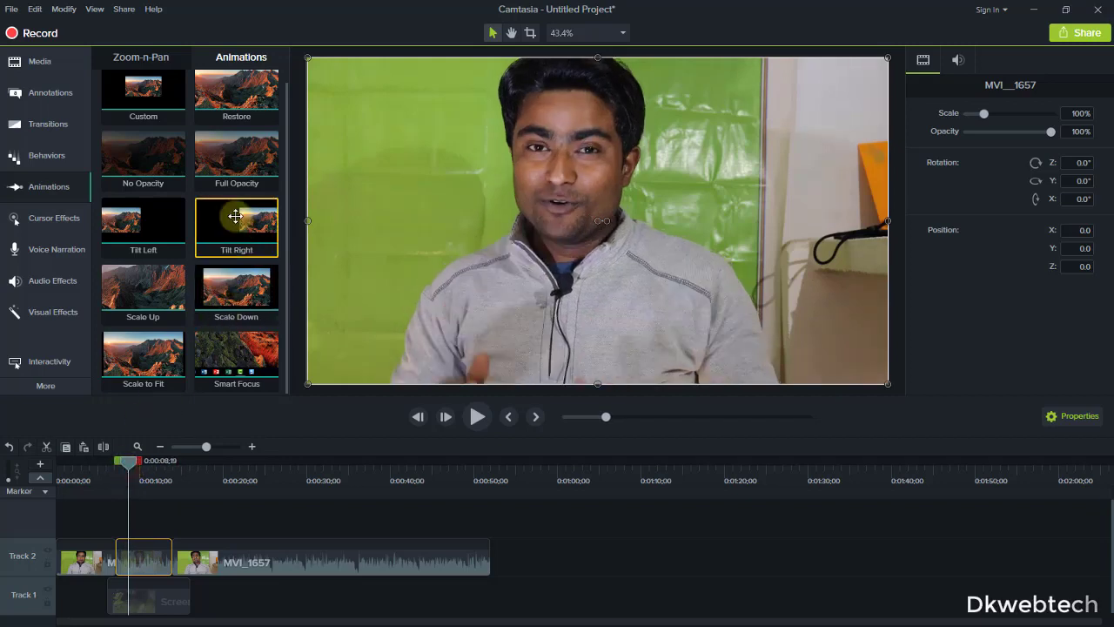
pyautogui.moveTo(236, 215); pyautogui.dragTo(141, 558)
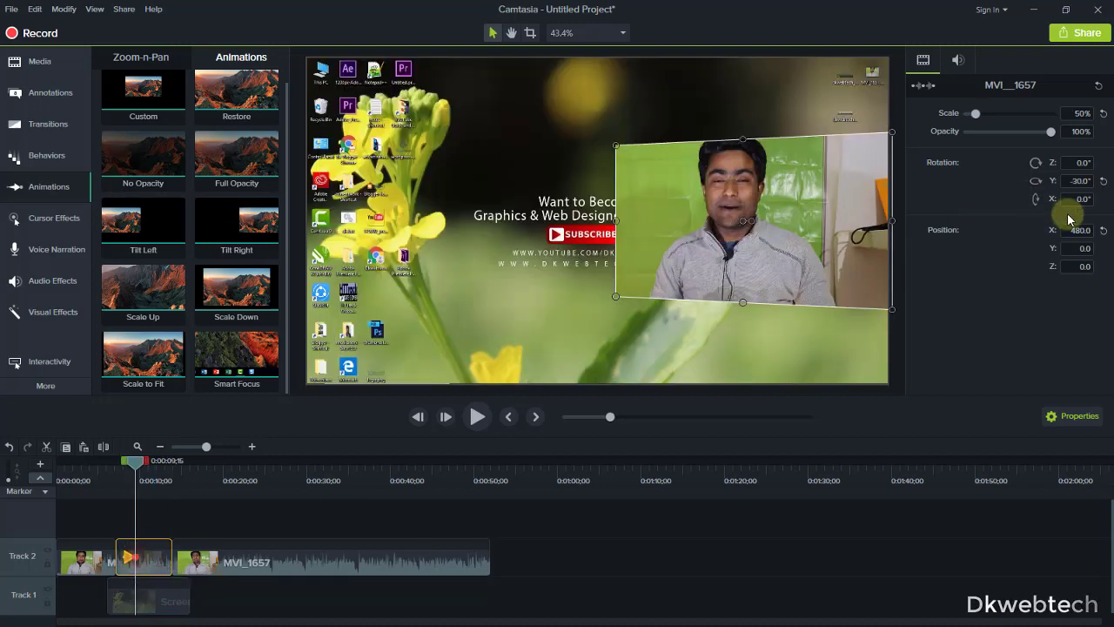
pyautogui.click(1103, 182)
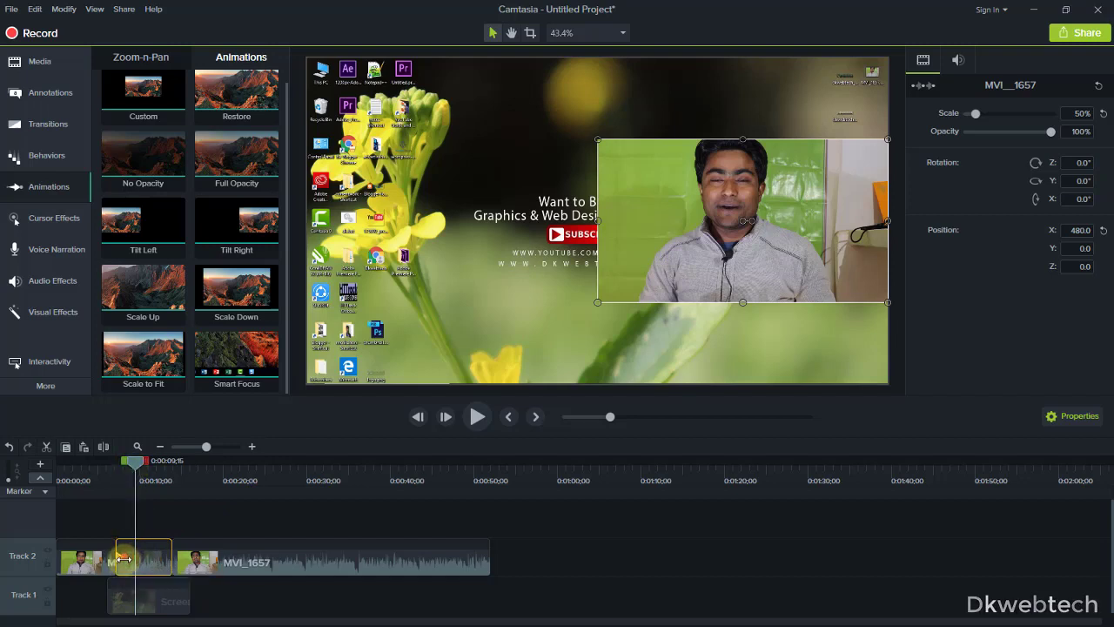
# Step: Shrink the middle video segment to about 27.9% scale in the canvas's lower-right corner and preview the animation
pyautogui.click(512, 416)
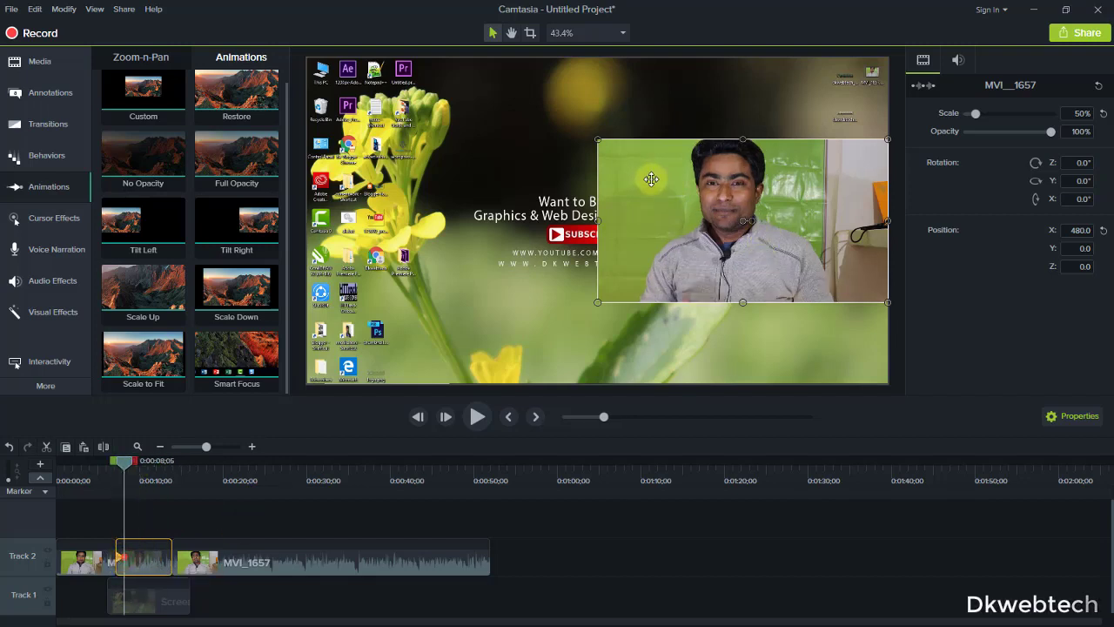
pyautogui.moveTo(651, 179); pyautogui.dragTo(661, 255)
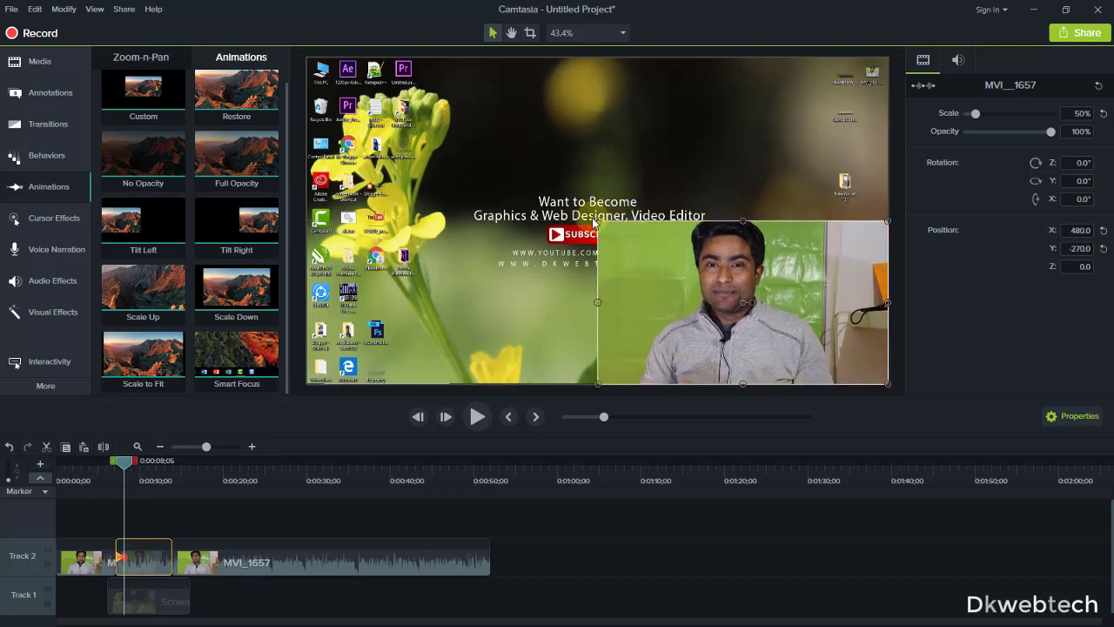
pyautogui.moveTo(595, 222); pyautogui.dragTo(740, 321)
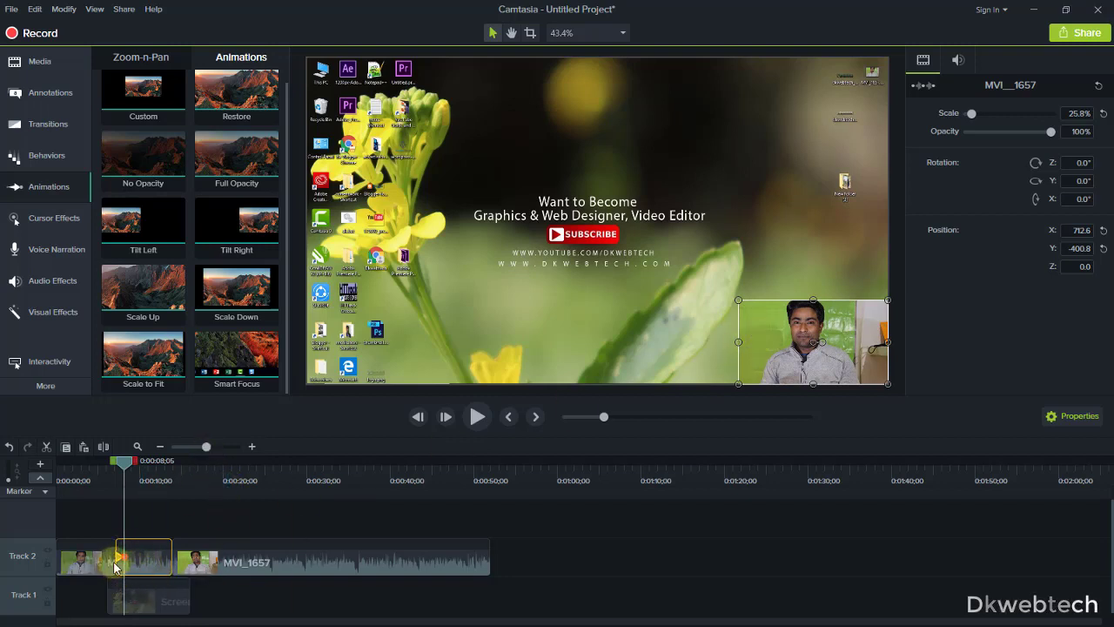
pyautogui.moveTo(201, 451); pyautogui.dragTo(225, 447)
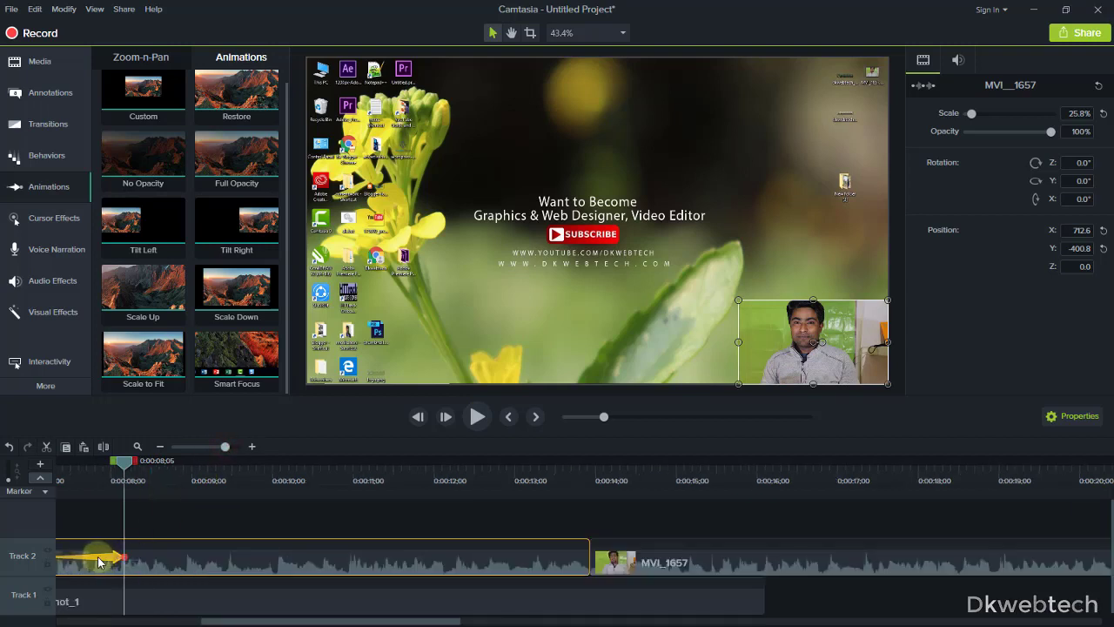
pyautogui.click(211, 449)
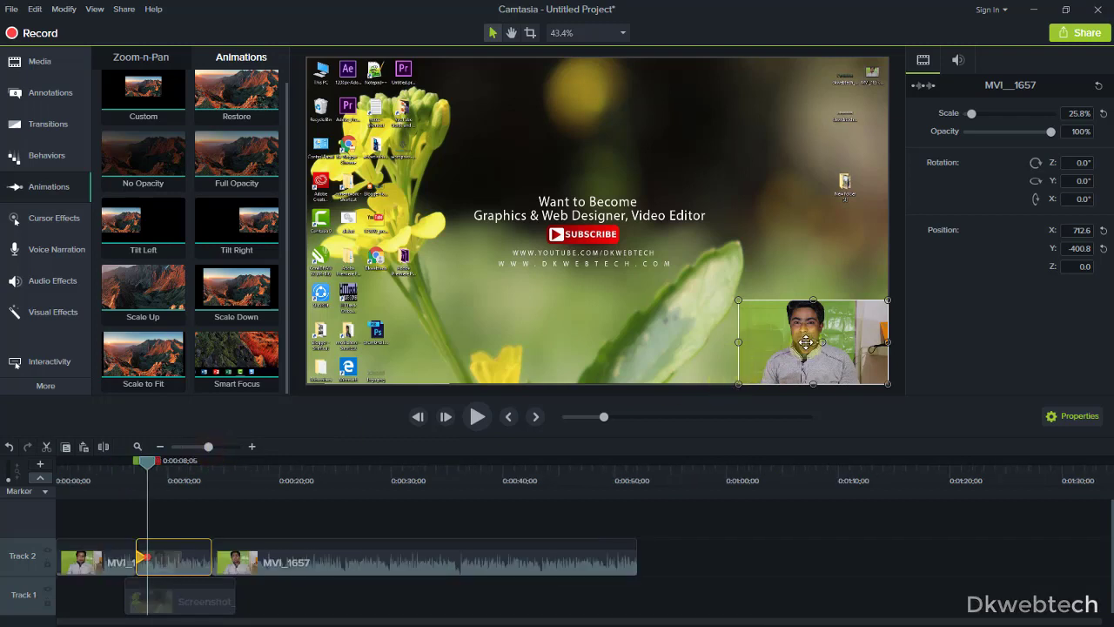
pyautogui.moveTo(738, 301); pyautogui.dragTo(726, 292)
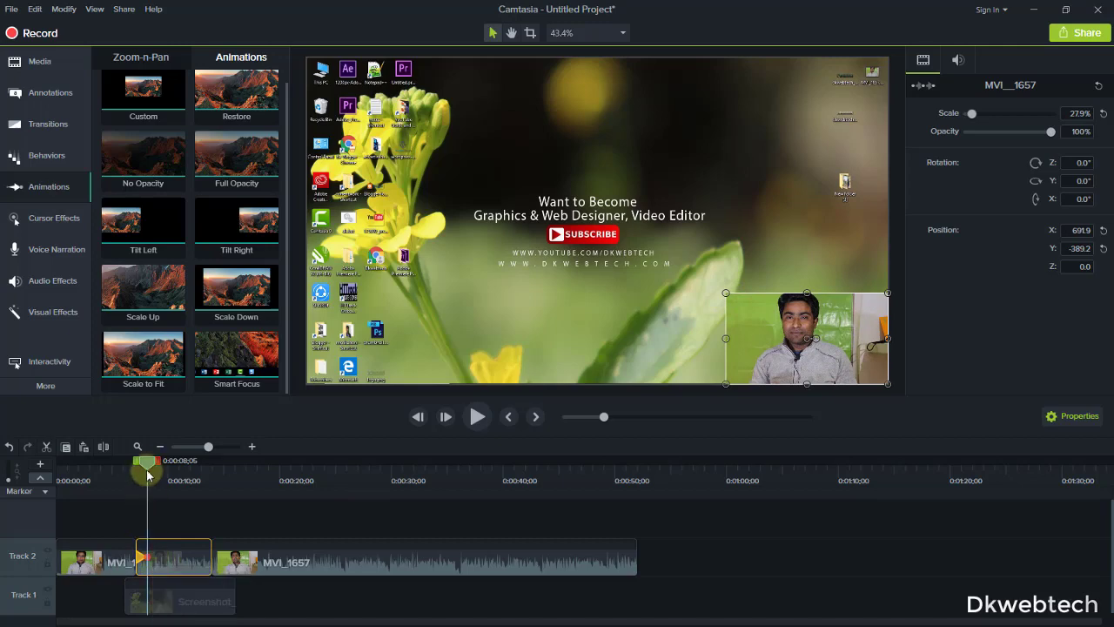
pyautogui.moveTo(146, 461); pyautogui.dragTo(133, 473)
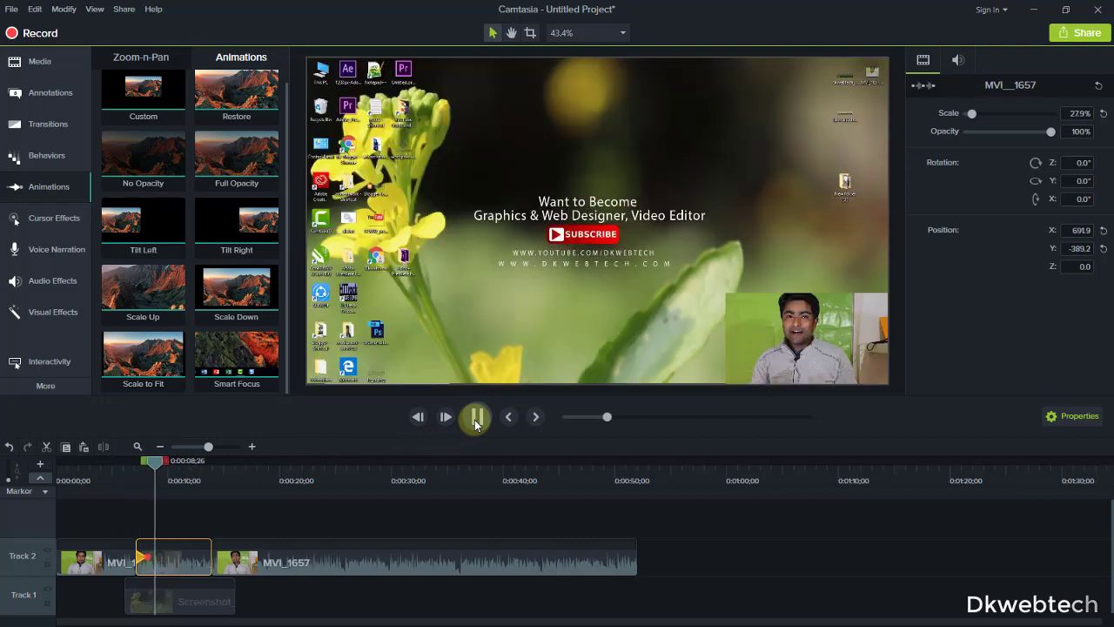
pyautogui.click(476, 418)
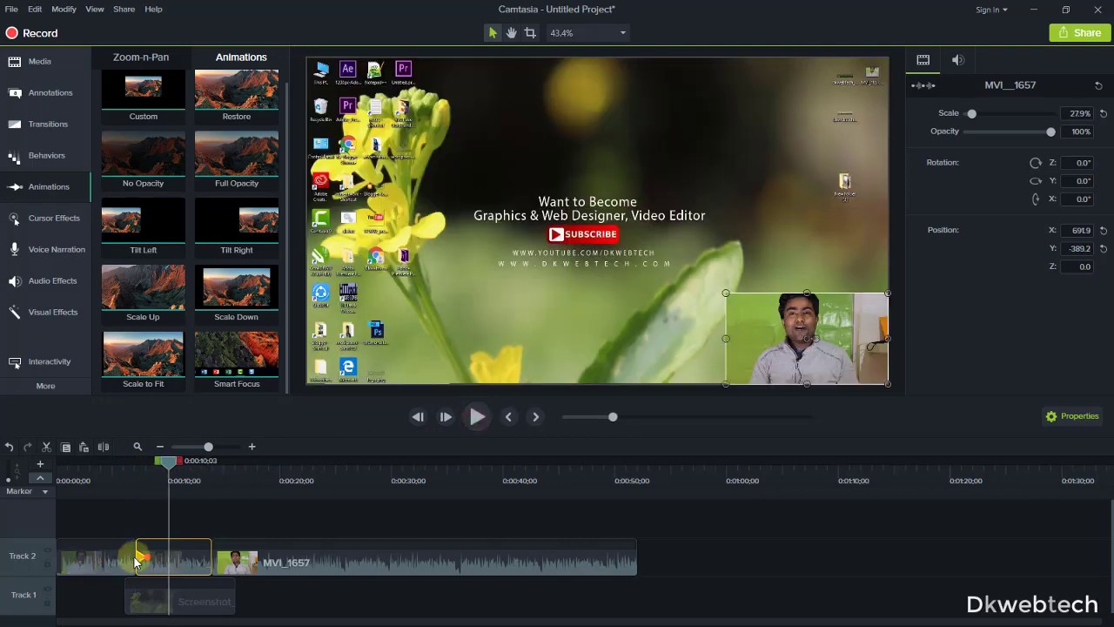
# Step: Add a second animation at the end of the middle video segment that enlarges the video back to 100% scale, filling the canvas
pyautogui.moveTo(135, 561); pyautogui.dragTo(143, 558)
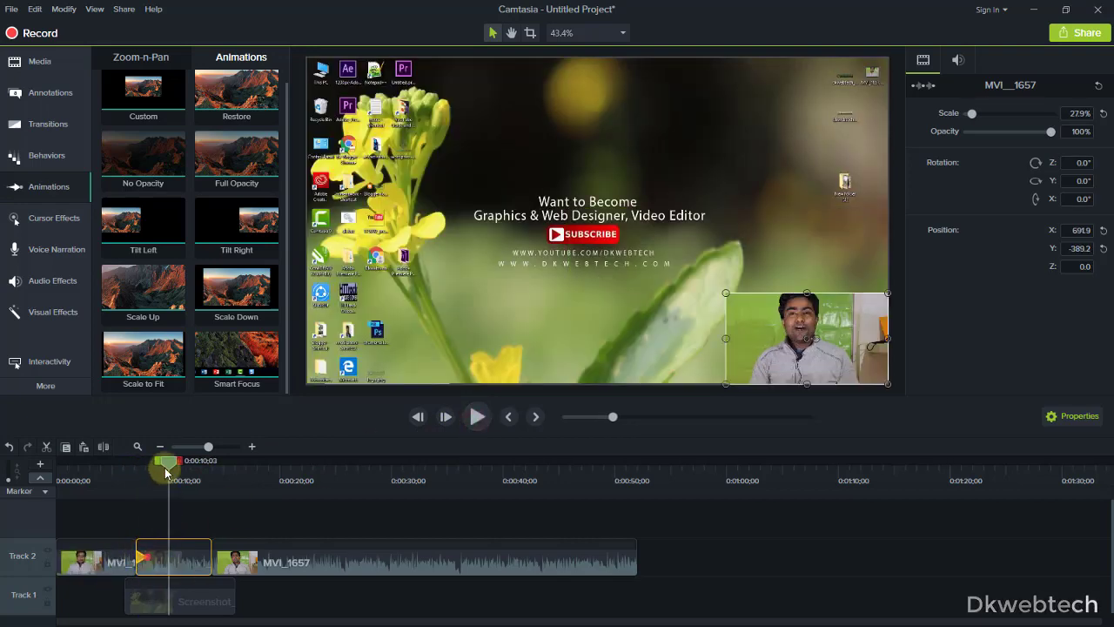
pyautogui.moveTo(166, 463); pyautogui.dragTo(207, 478)
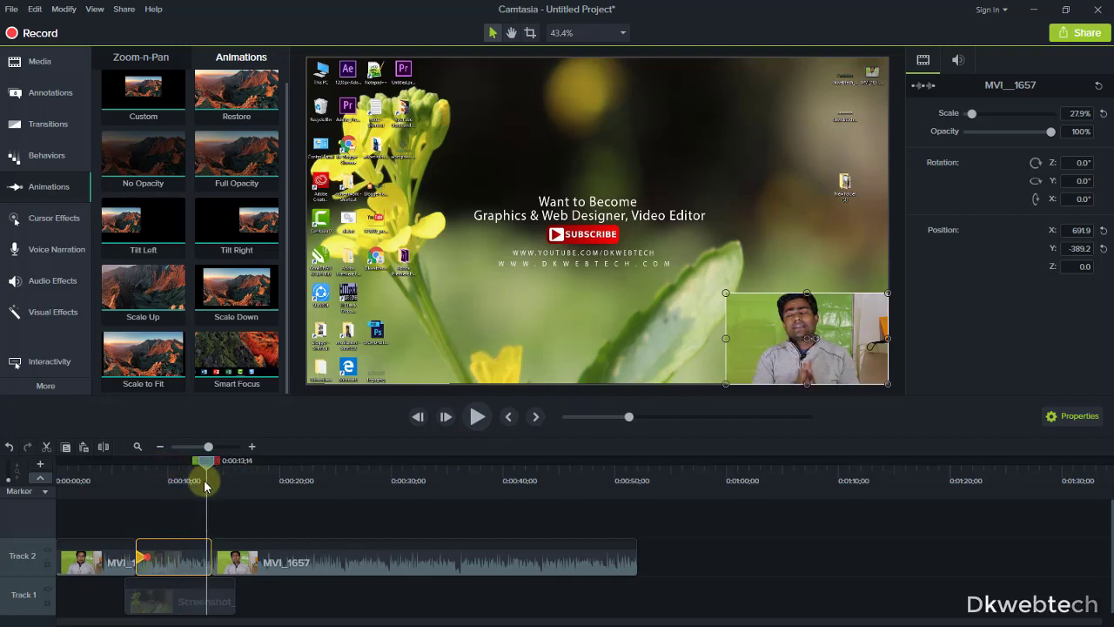
pyautogui.moveTo(205, 558); pyautogui.dragTo(206, 558)
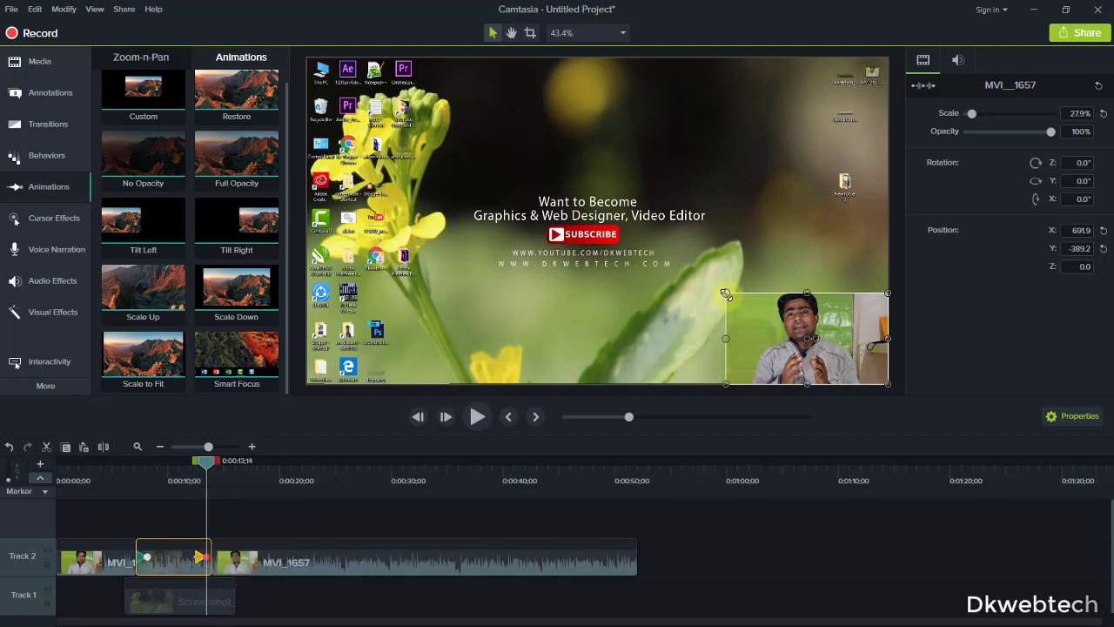
pyautogui.moveTo(726, 294); pyautogui.dragTo(309, 107)
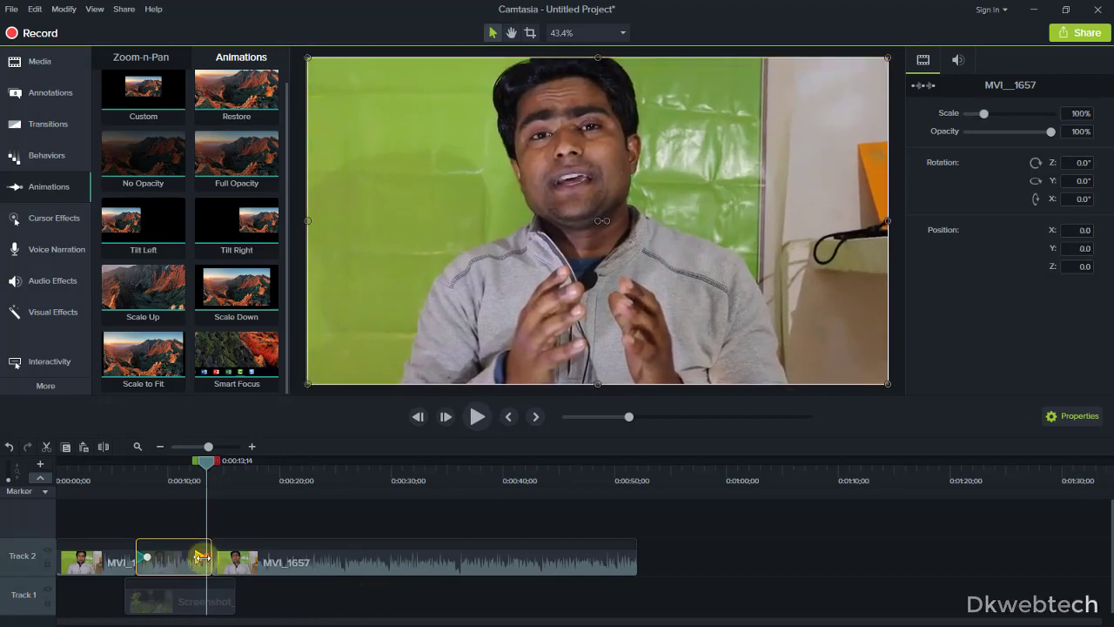
pyautogui.moveTo(199, 559); pyautogui.dragTo(206, 559)
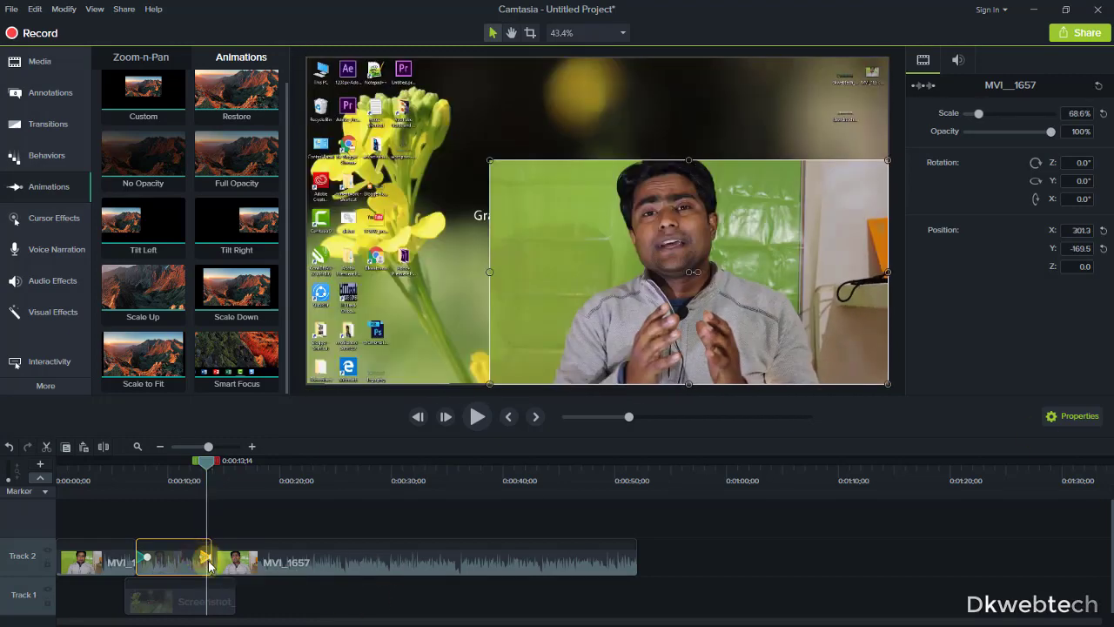
# Step: Play back the end of the middle video segment to check the enlarging animation
pyautogui.moveTo(206, 463); pyautogui.dragTo(200, 463)
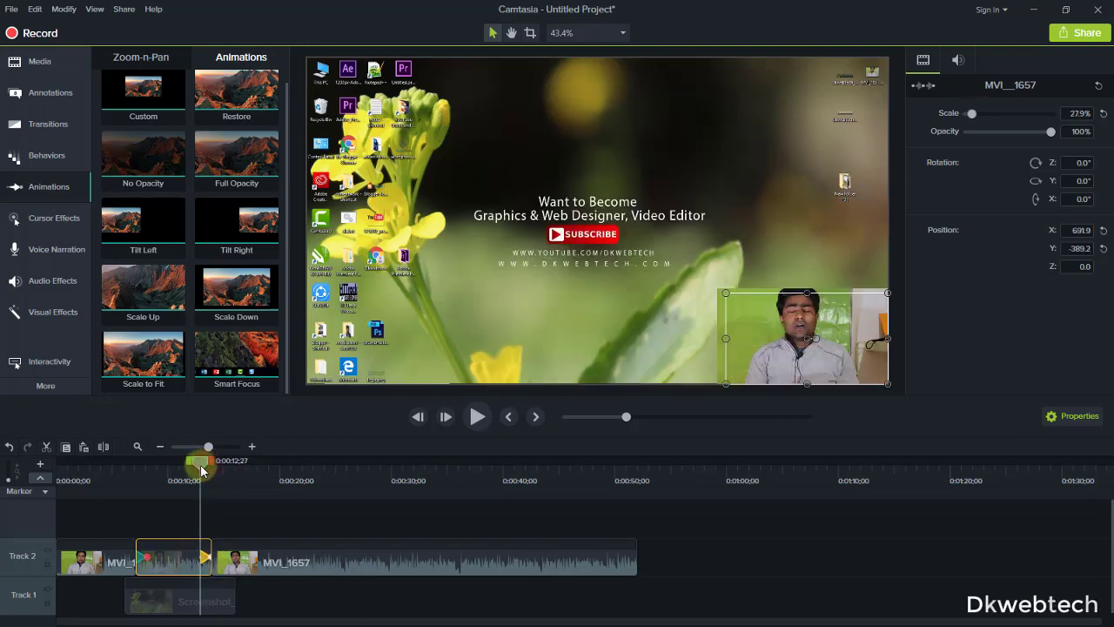
pyautogui.click(474, 417)
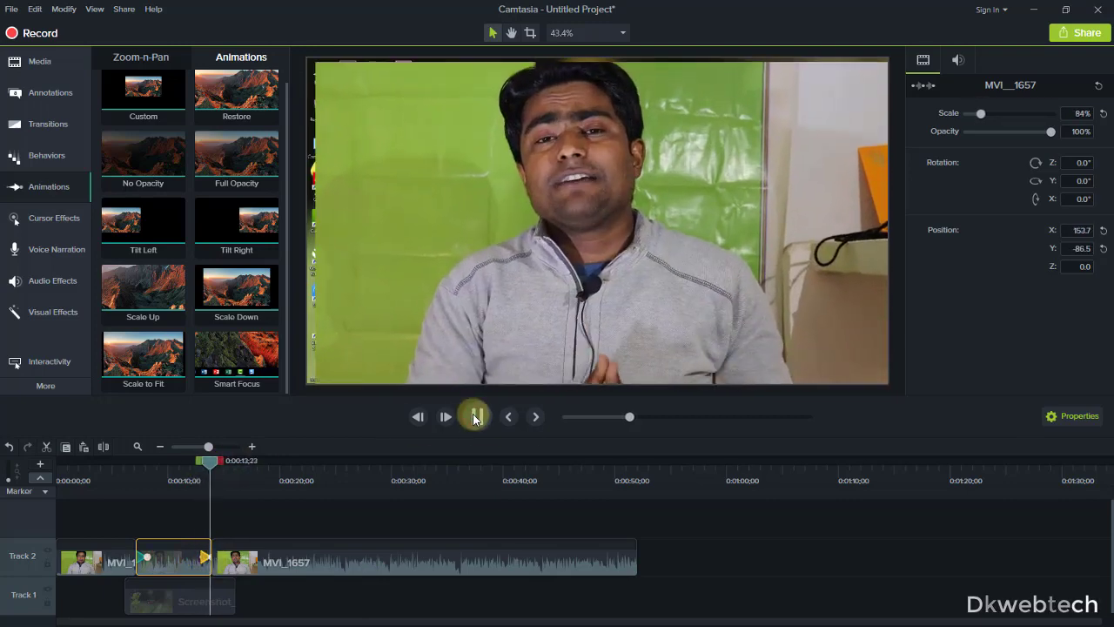
pyautogui.click(474, 417)
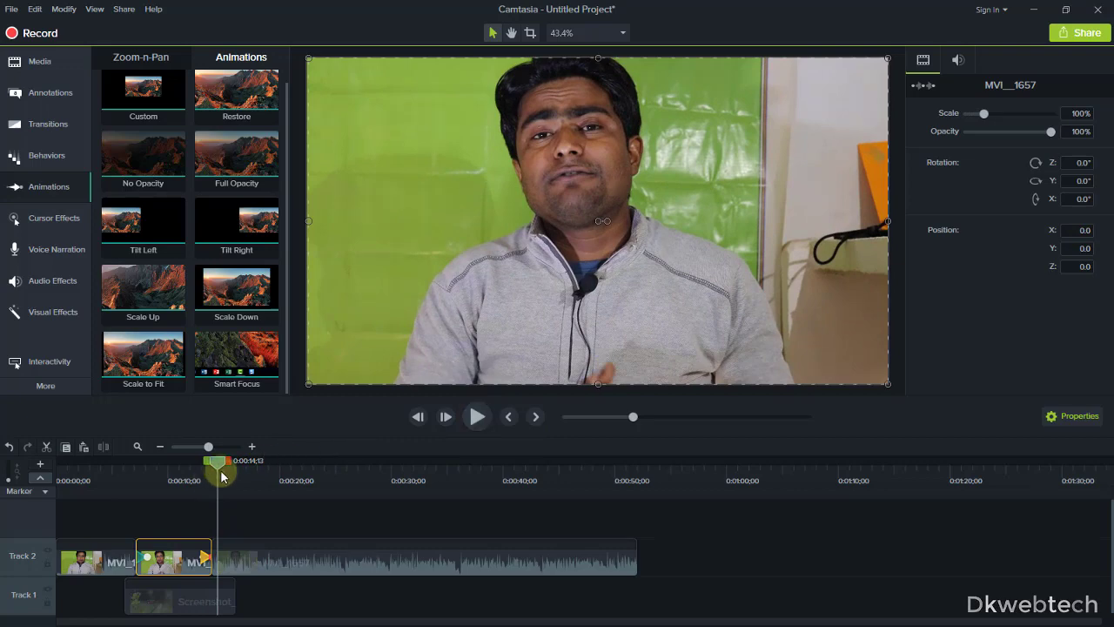
# Step: Add a Border visual effect with thickness 3 to the middle video segment while the video is in its shrunken state
pyautogui.moveTo(215, 469); pyautogui.dragTo(170, 484)
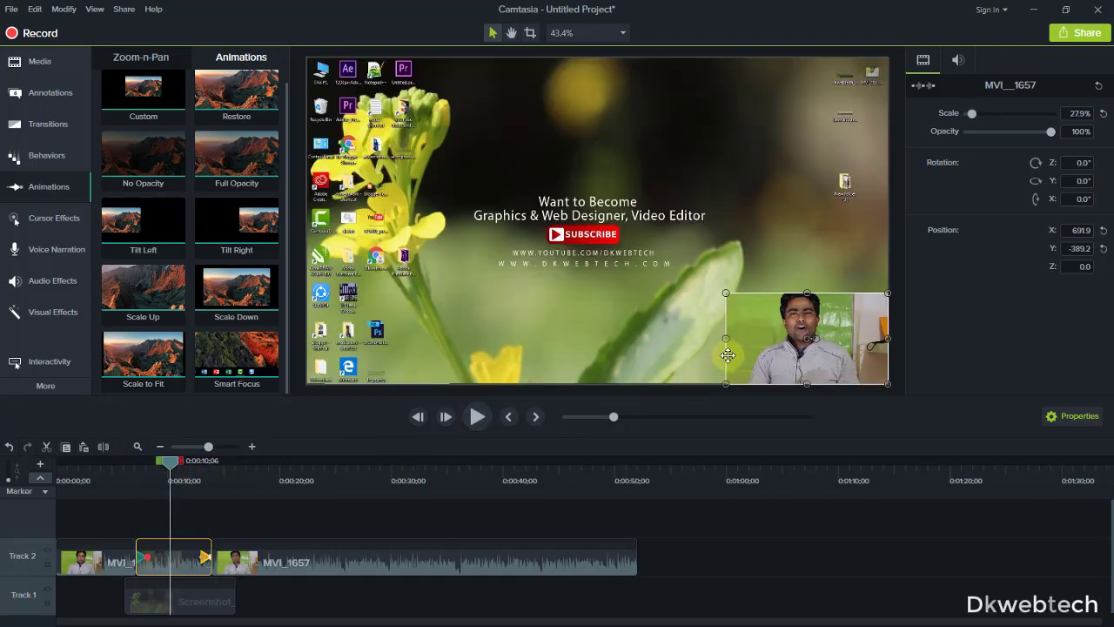
pyautogui.click(357, 568)
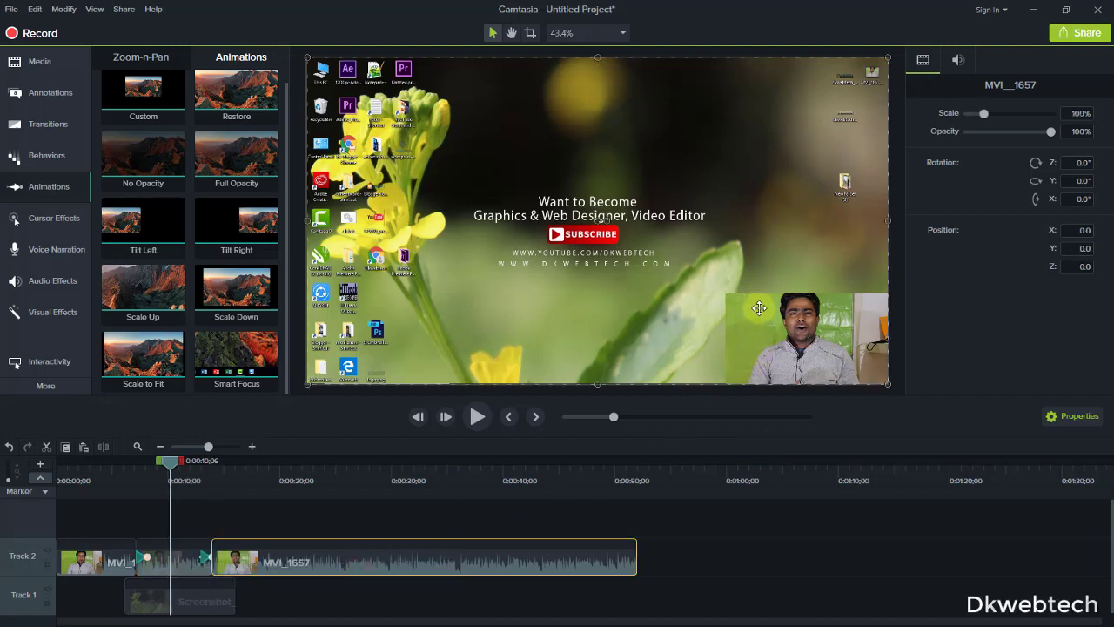
pyautogui.click(172, 564)
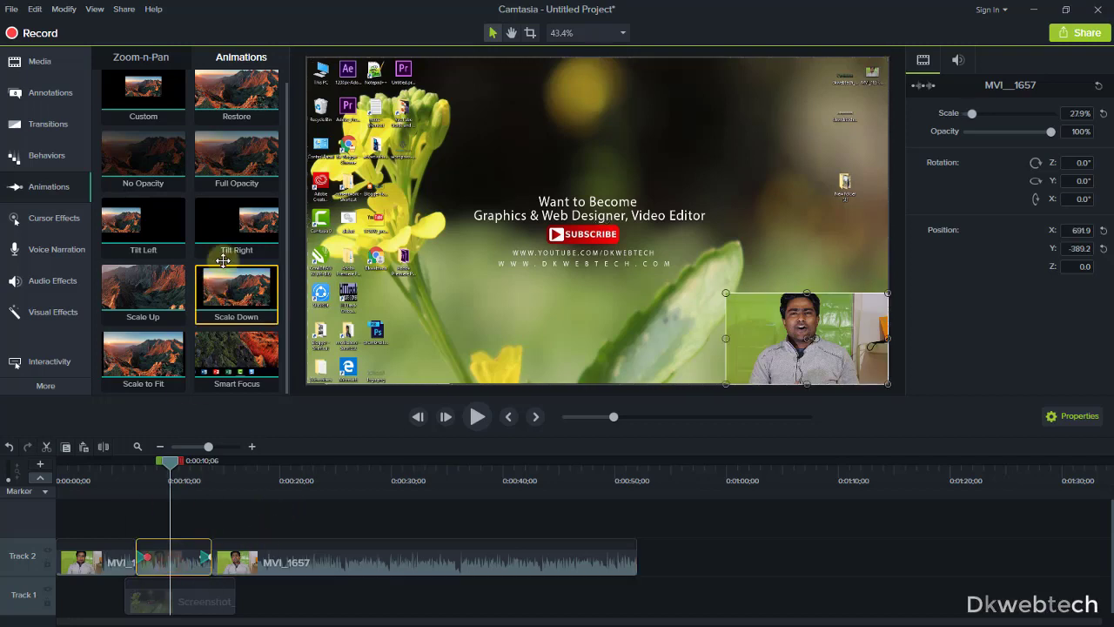
pyautogui.scroll(1, 235, 228)
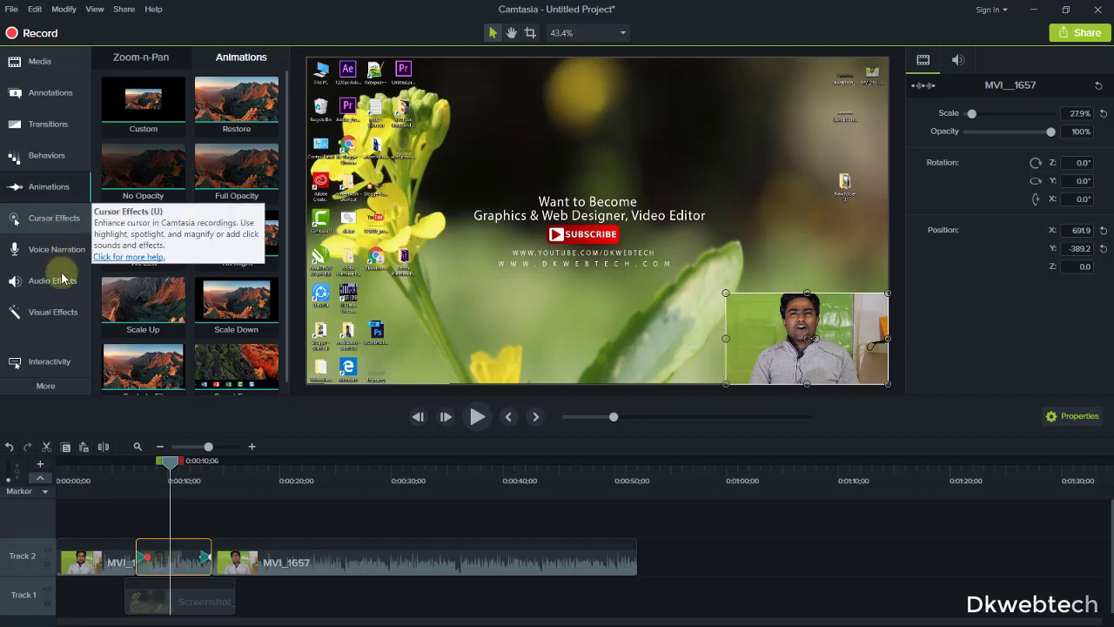
pyautogui.click(68, 320)
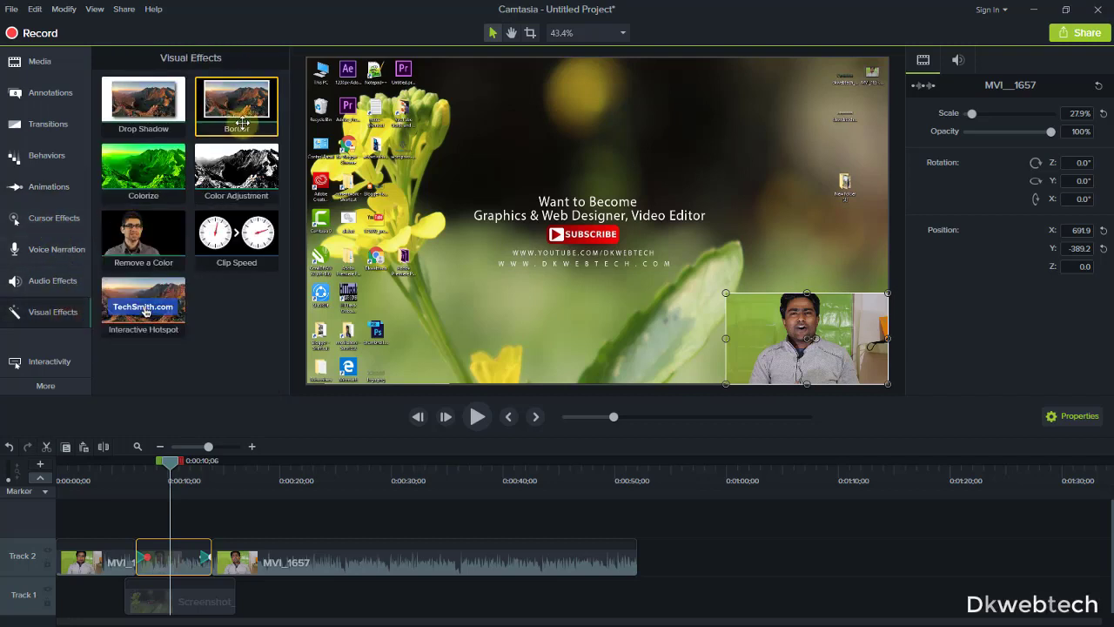
pyautogui.moveTo(243, 117); pyautogui.dragTo(185, 557)
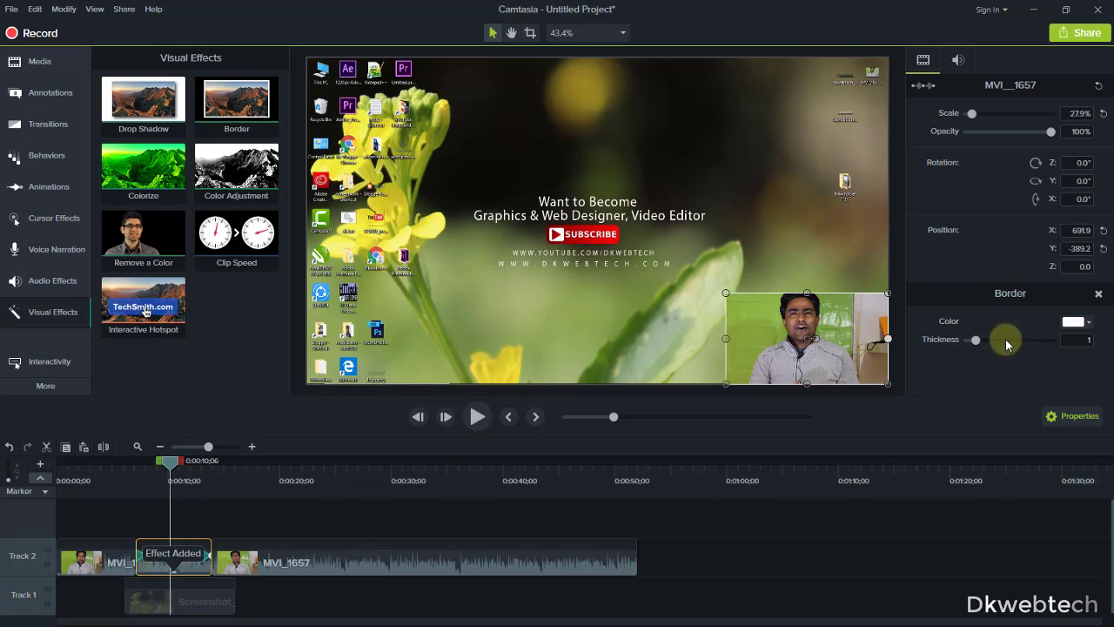
pyautogui.click(985, 340)
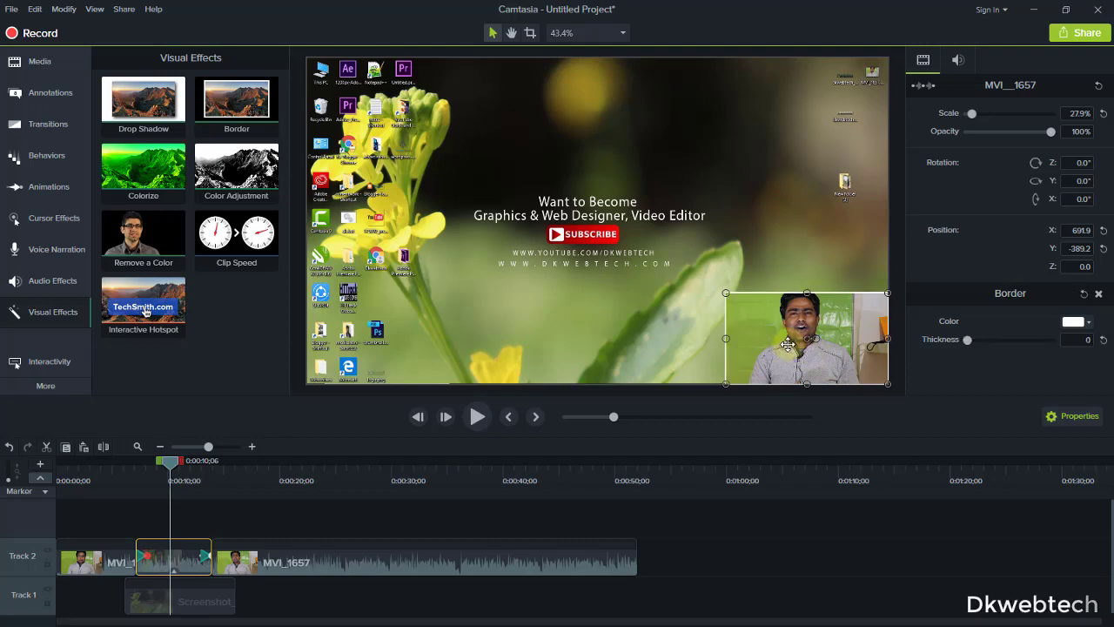
pyautogui.click(989, 339)
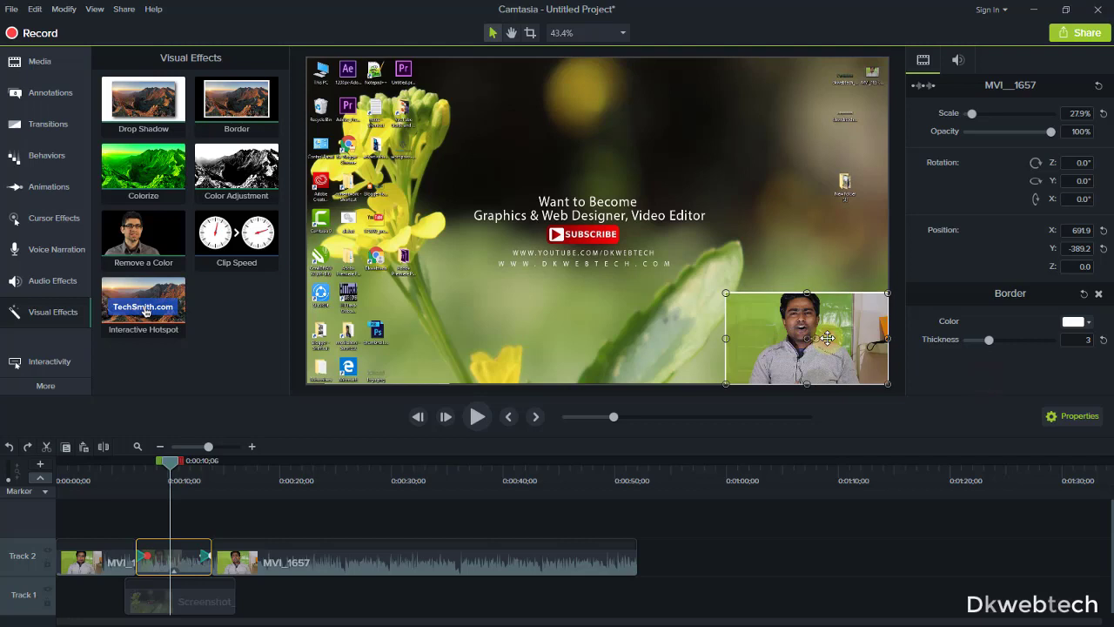
# Step: Nudge the shrunken video slightly inward from the canvas corner to about X 682.6, Y -382.3 and preview the result
pyautogui.moveTo(826, 337); pyautogui.dragTo(826, 338)
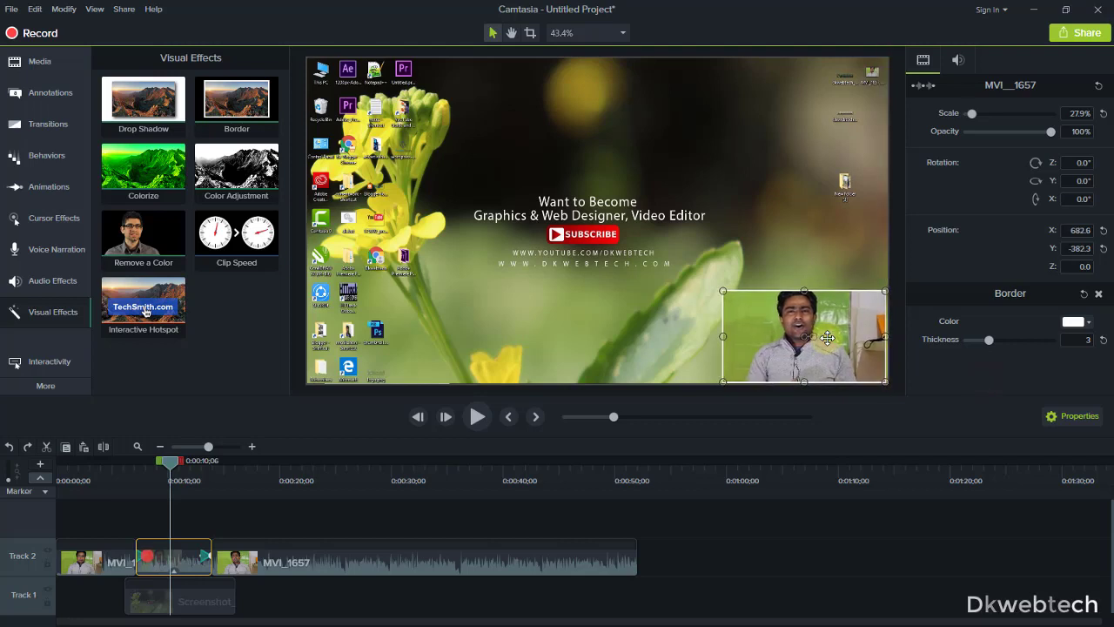
pyautogui.click(477, 417)
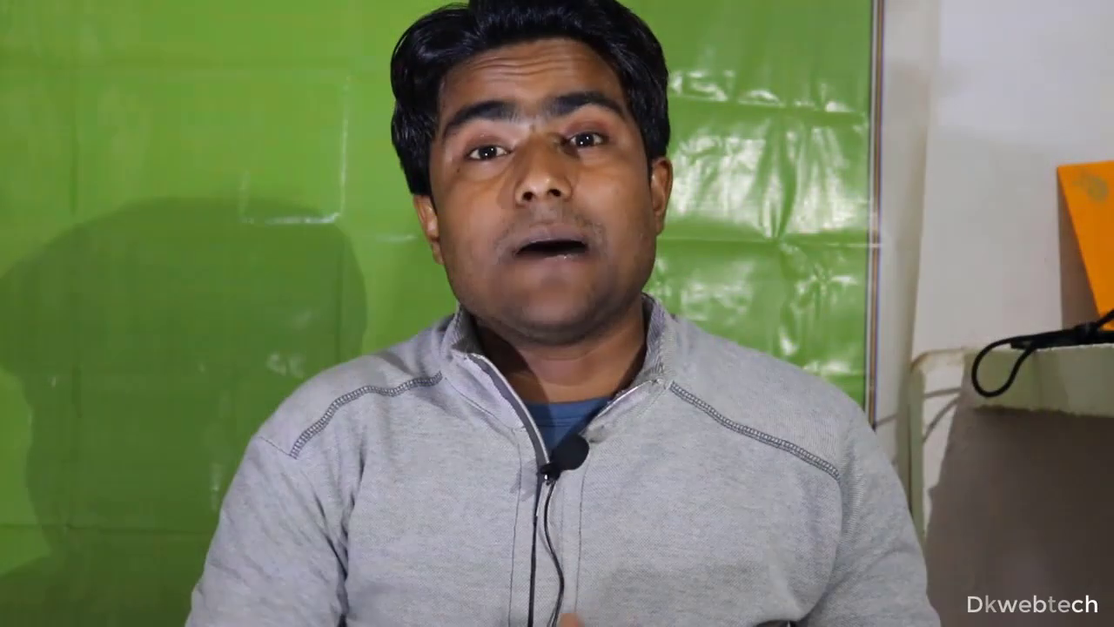